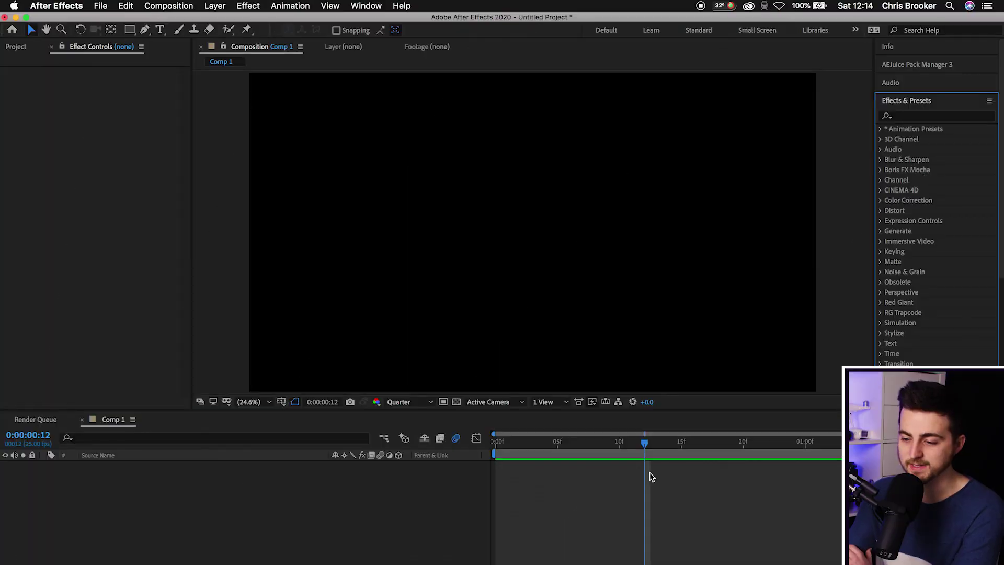
Create a white 705 px Neufreit ExtraBold text layer reading BROOKER in Comp 1
left_click(604, 489)
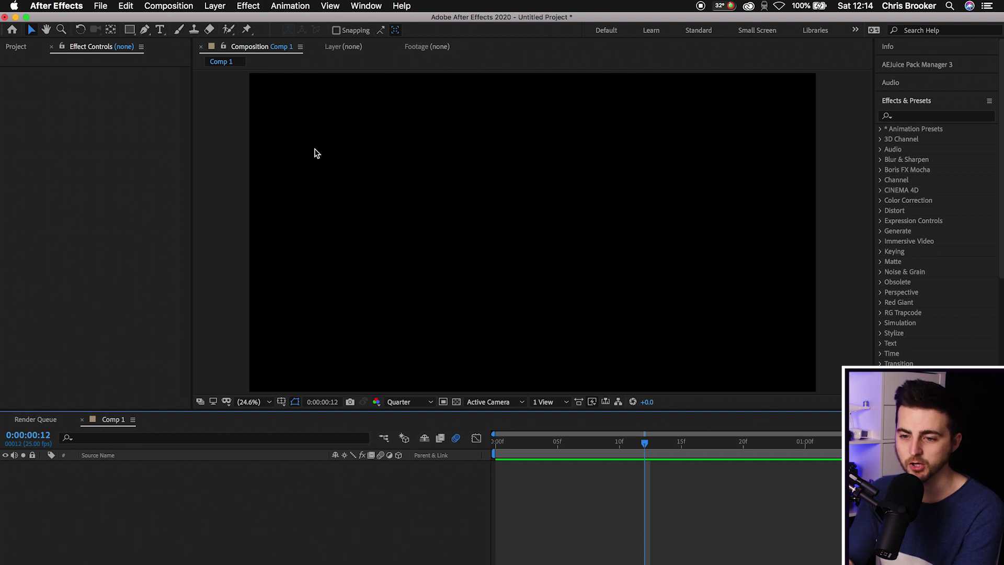
left_click(158, 30)
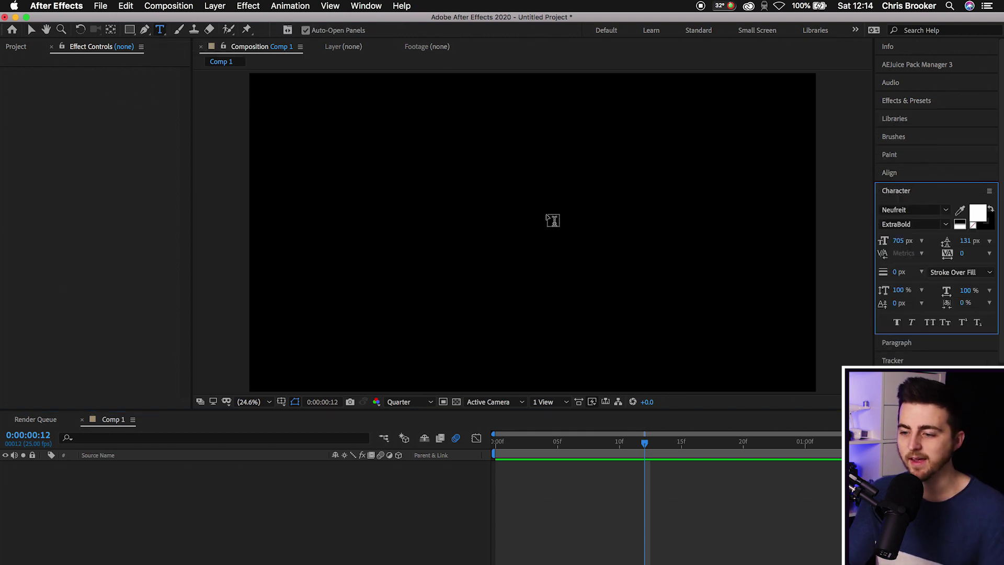
left_click(315, 237)
type("BRIO")
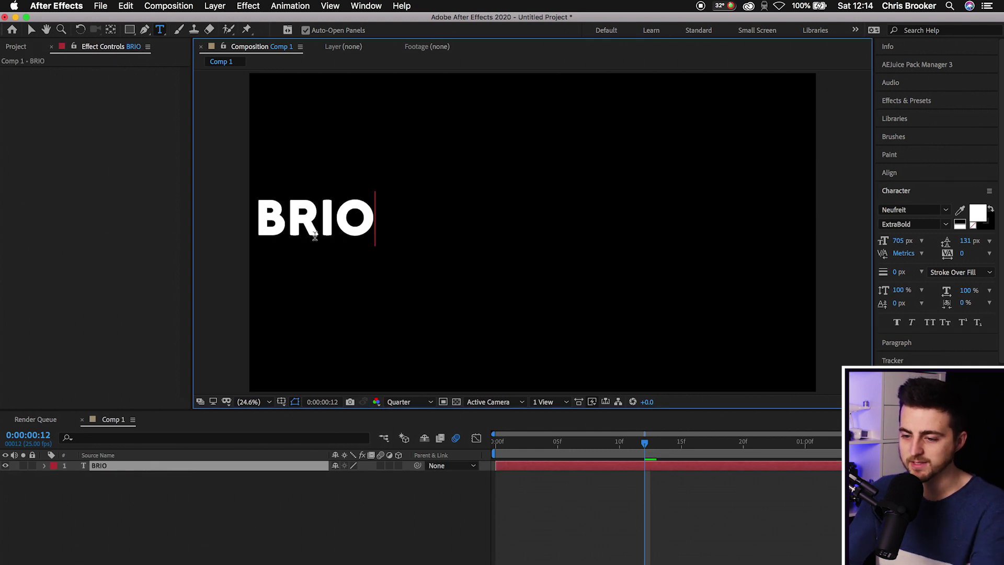
key("BackSpace")
key("BackSpace")
type("OOKER")
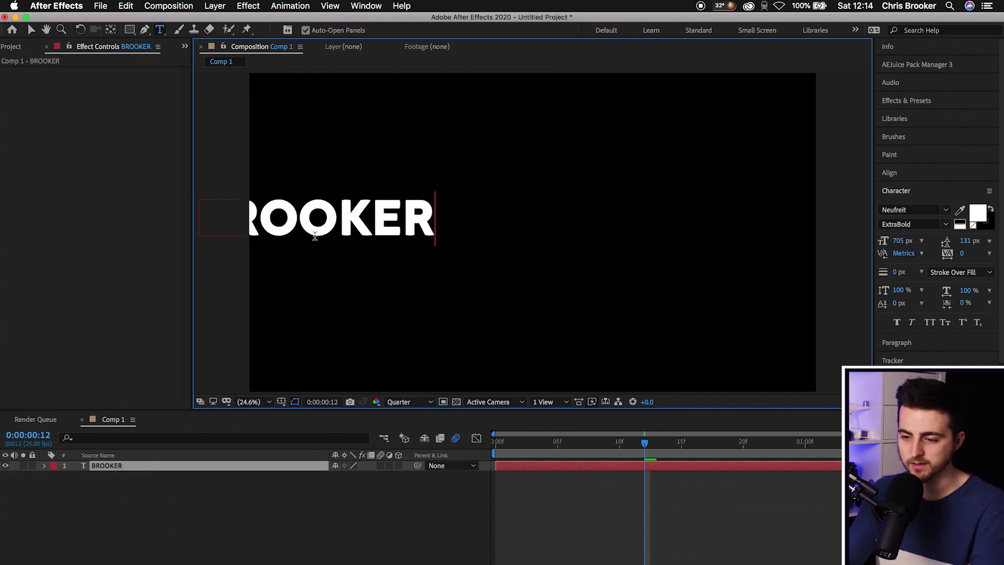
left_click(31, 30)
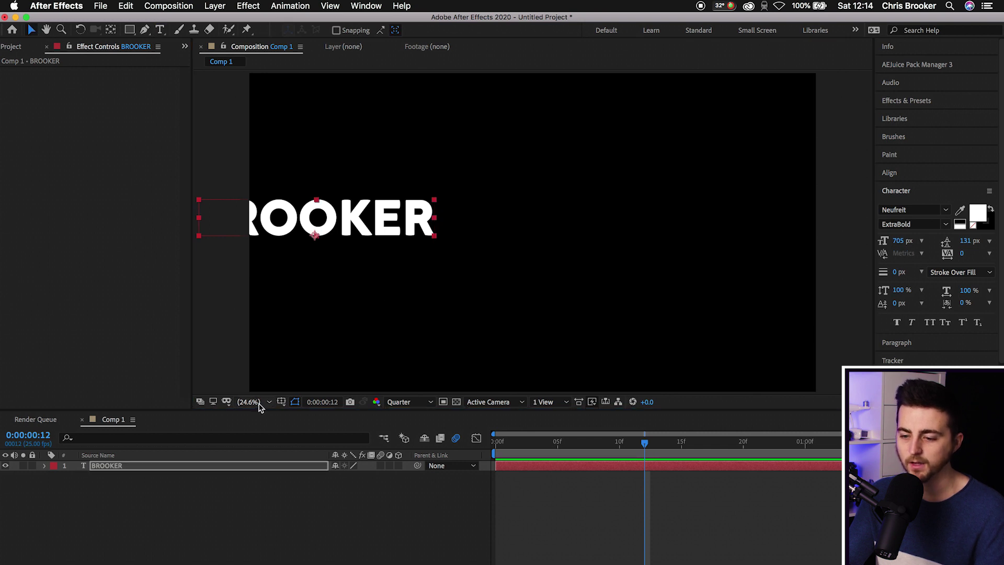
Show the proportional grid, move BROOKER to the frame centre and enlarge it to 872 px
left_click(282, 401)
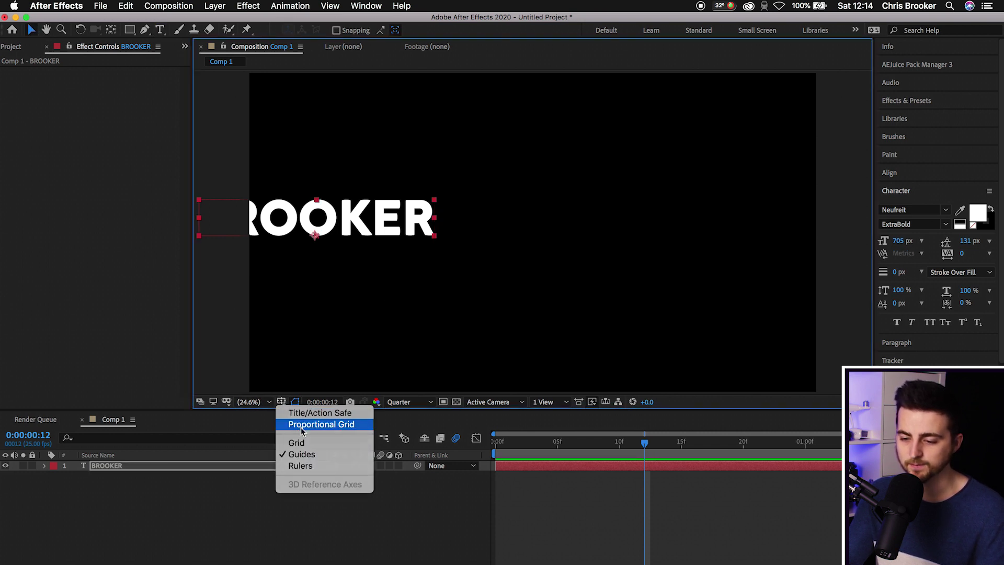
left_click(309, 422)
left_click_drag(344, 220, 561, 231)
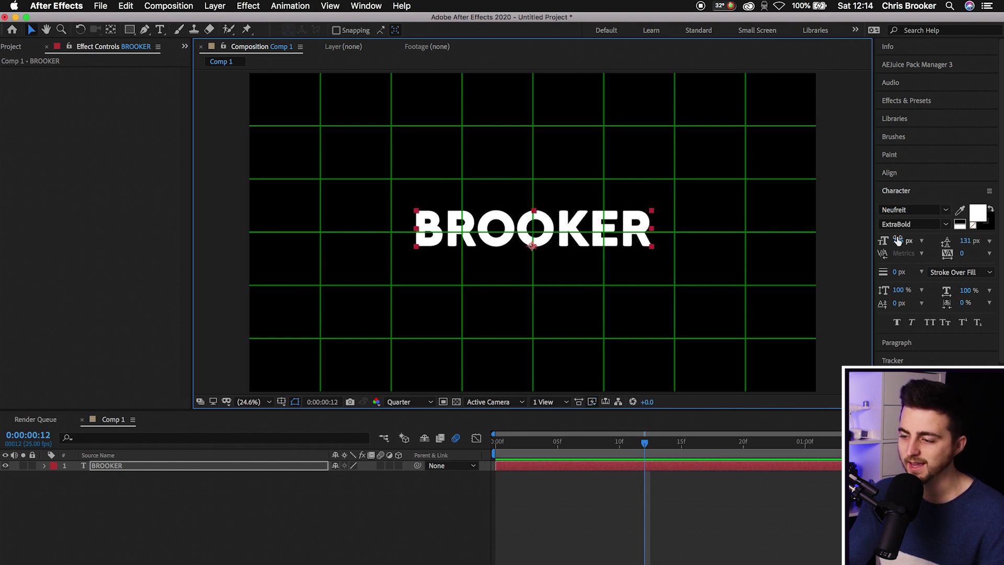
left_click_drag(902, 246, 971, 241)
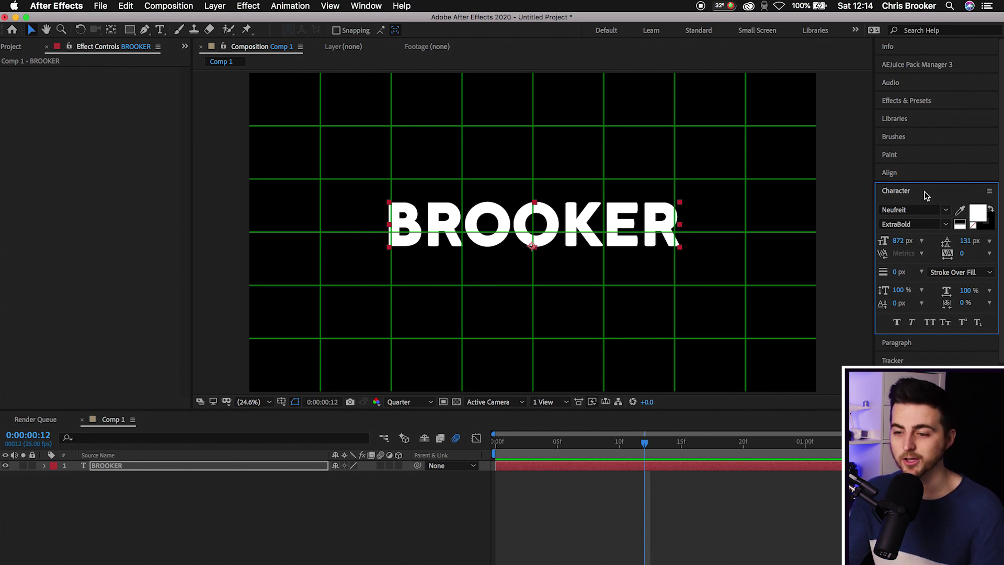
left_click(366, 6)
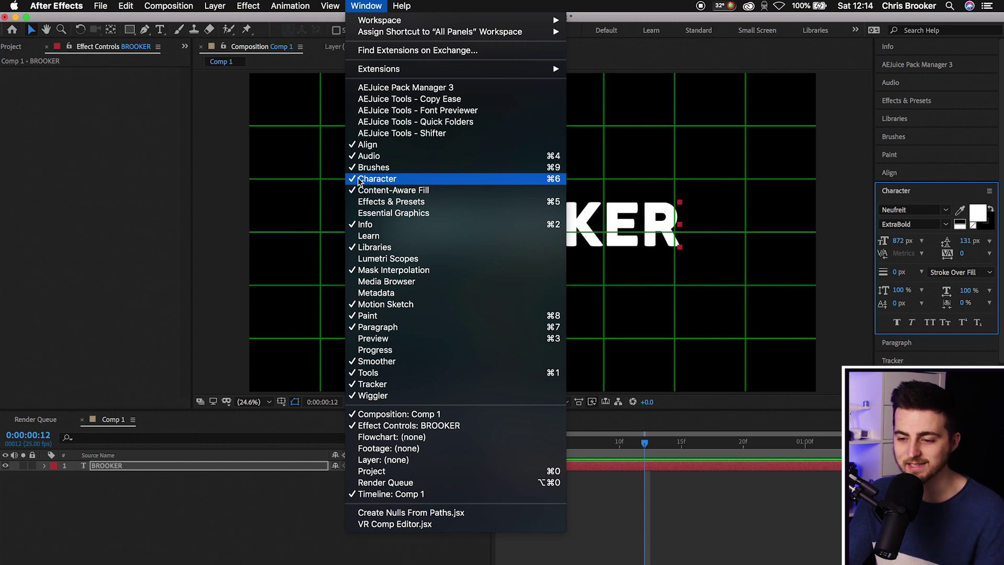
left_click(369, 8)
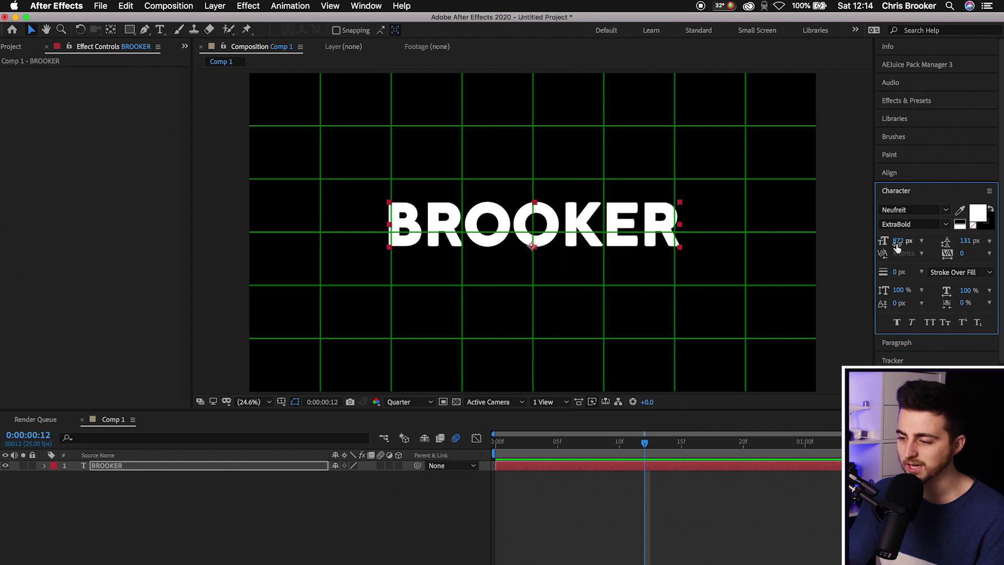
Enlarge BROOKER to 963 px, keep it white, nudge it to centre and hide the grid
left_click_drag(896, 246, 981, 232)
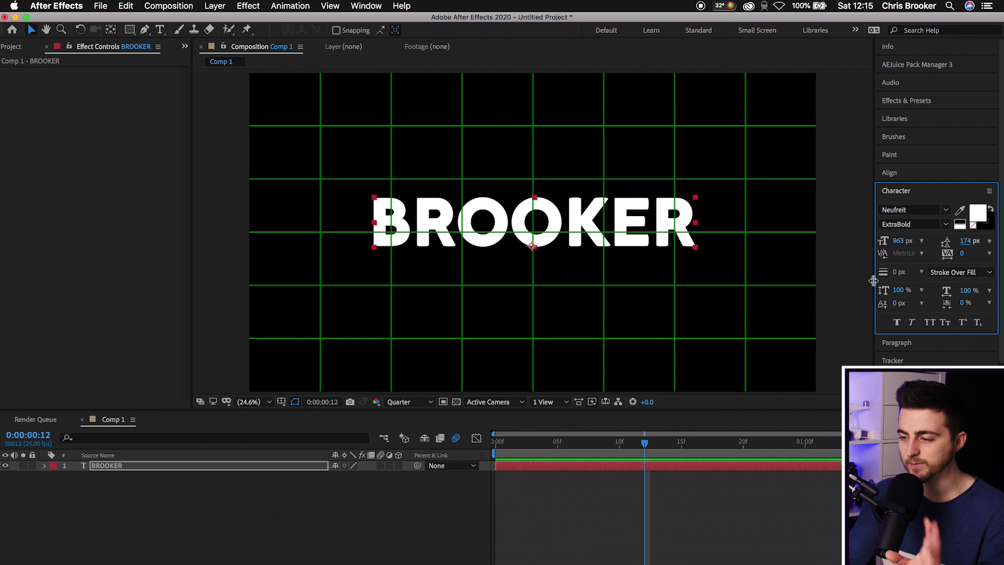
left_click(983, 221)
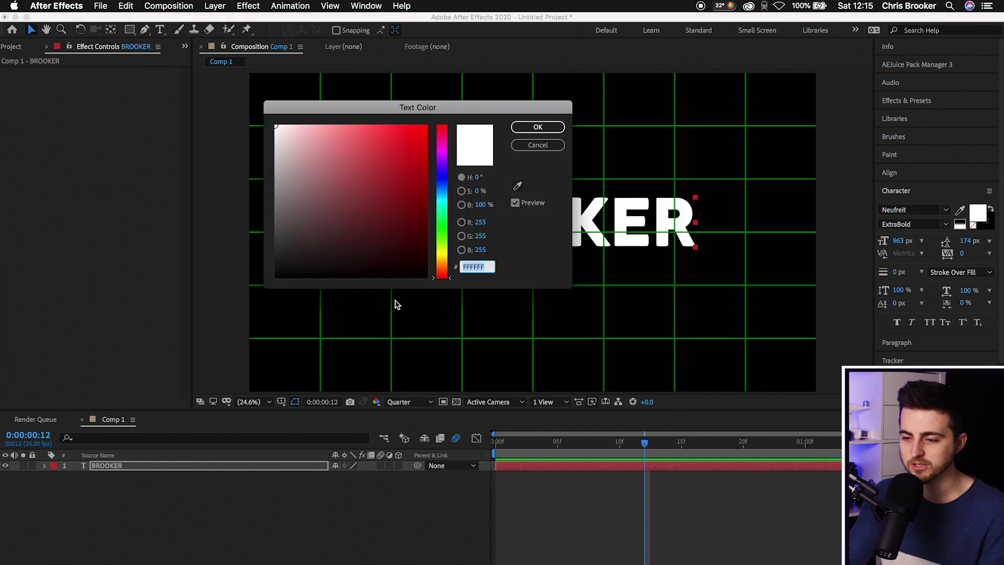
left_click(538, 142)
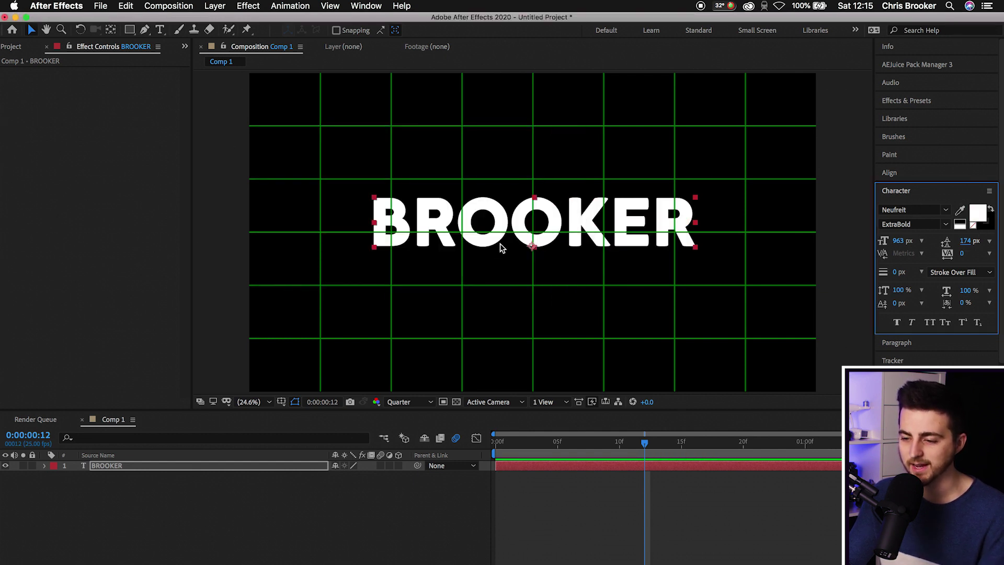
left_click_drag(501, 240, 500, 250)
left_click(283, 402)
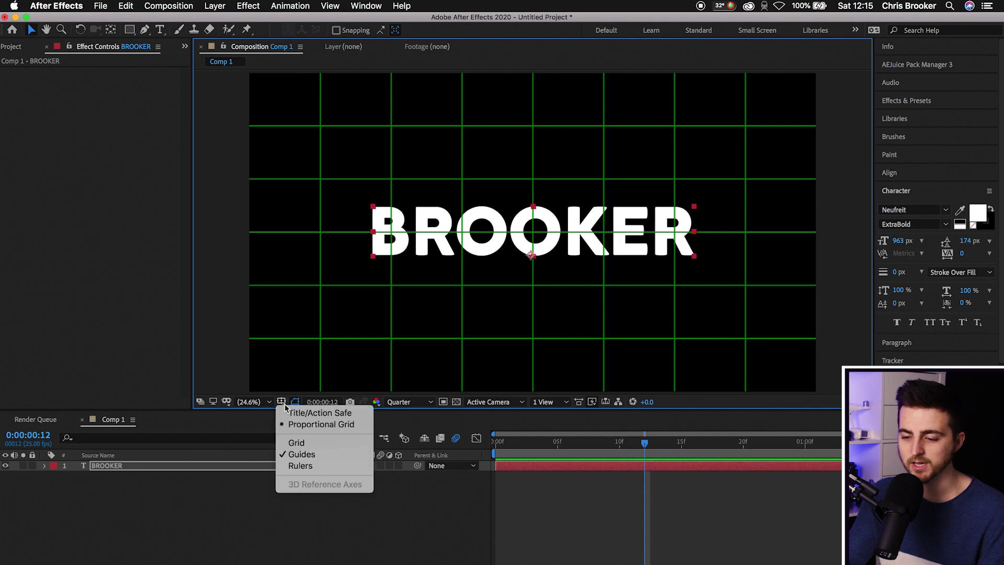
left_click(309, 432)
left_click(278, 506)
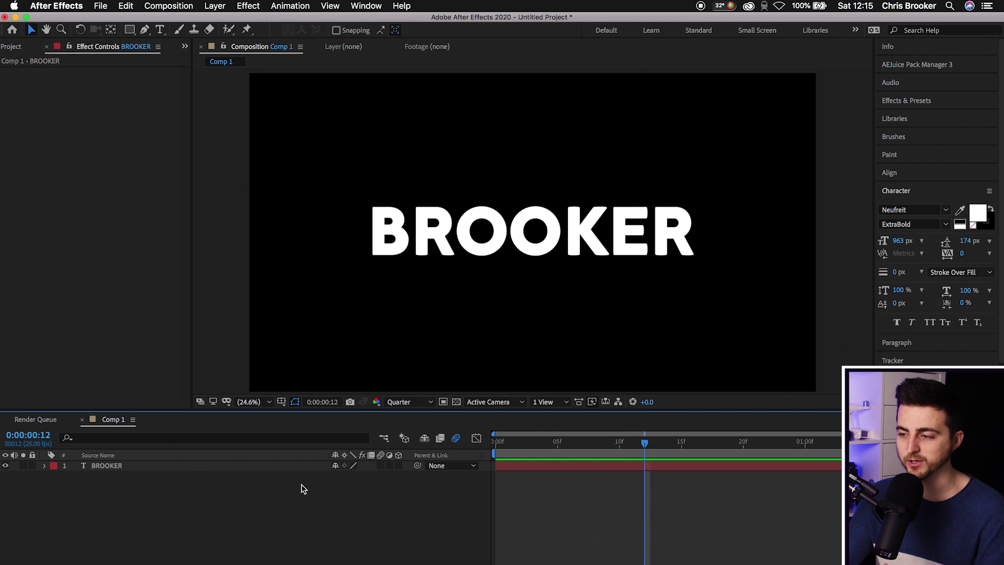
Search 'turbu' in Effects & Presets and drop Turbulent Displace onto the BROOKER layer
left_click(911, 103)
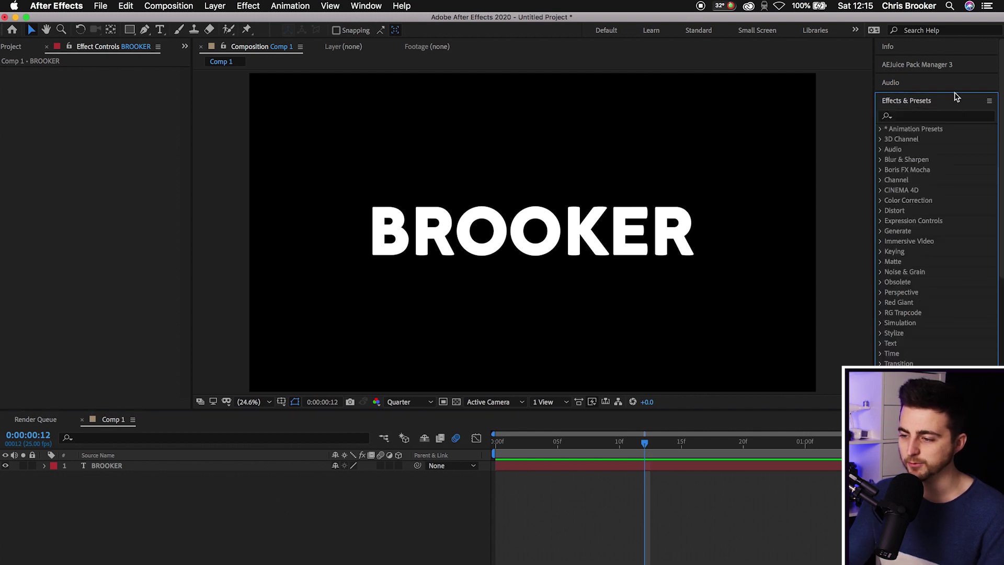
left_click(914, 117)
type("turbu")
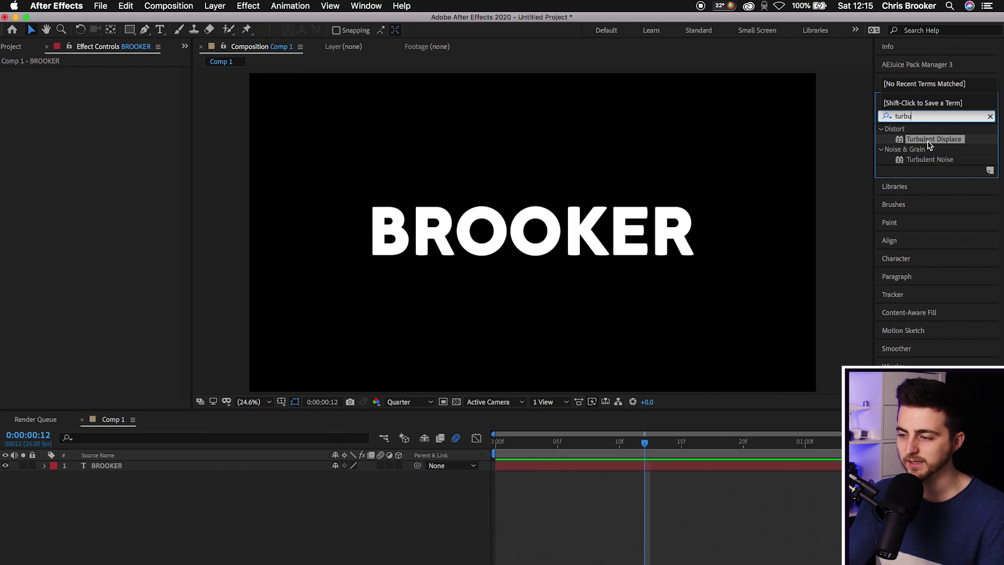
left_click_drag(929, 141, 503, 254)
left_click_drag(595, 438, 507, 448)
key("space")
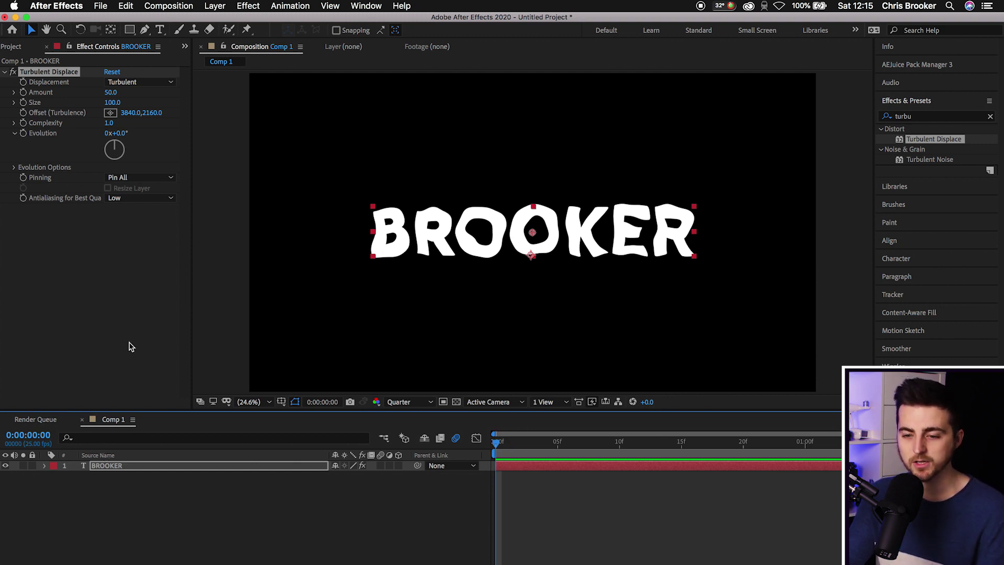
Keyframe Turbulent Displace Evolution from frame 0, rotate it to about 231°, and preview the ripple
left_click_drag(547, 446, 488, 451)
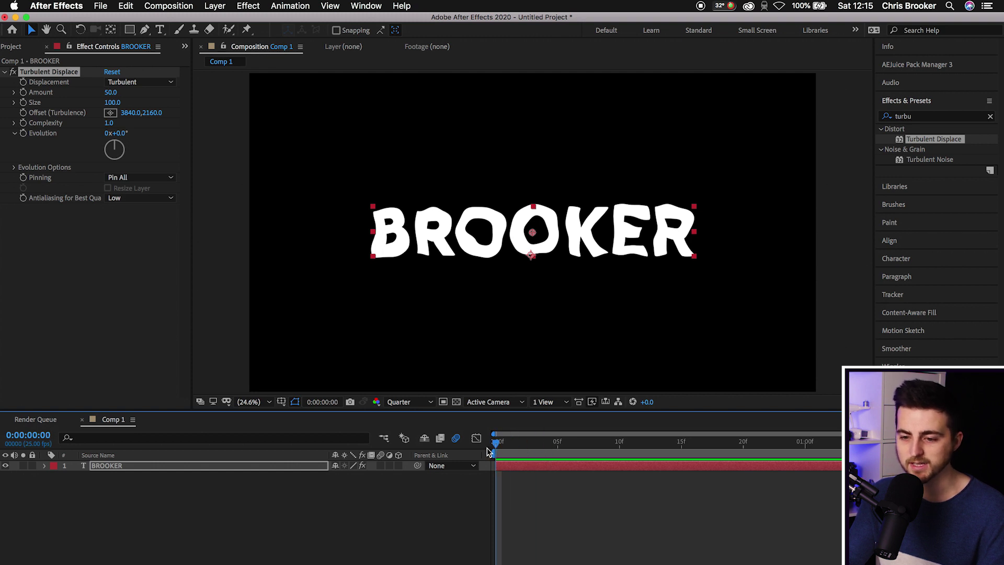
left_click(23, 133)
left_click(522, 458)
key("space")
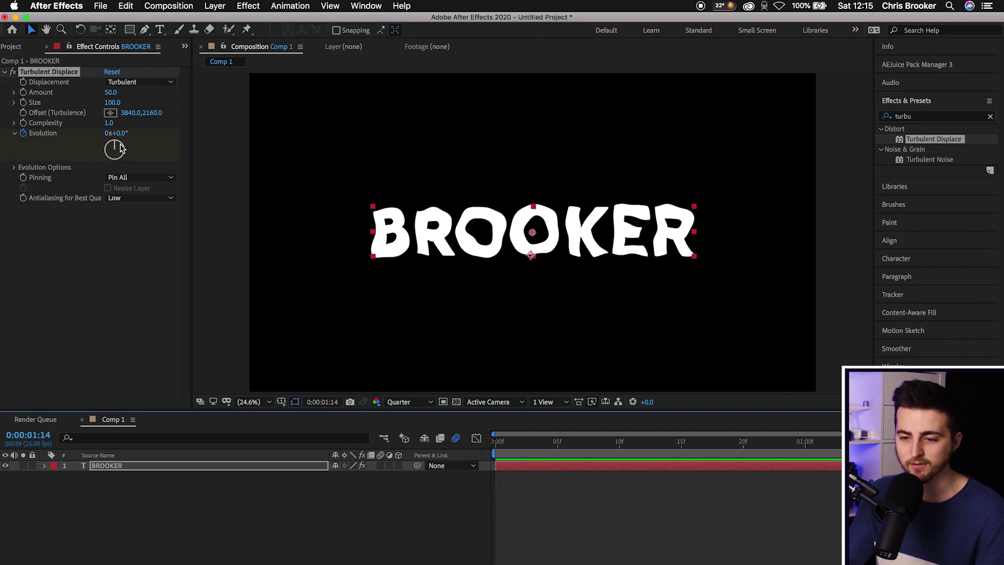
left_click_drag(120, 149, 78, 146)
left_click(361, 491)
key("space")
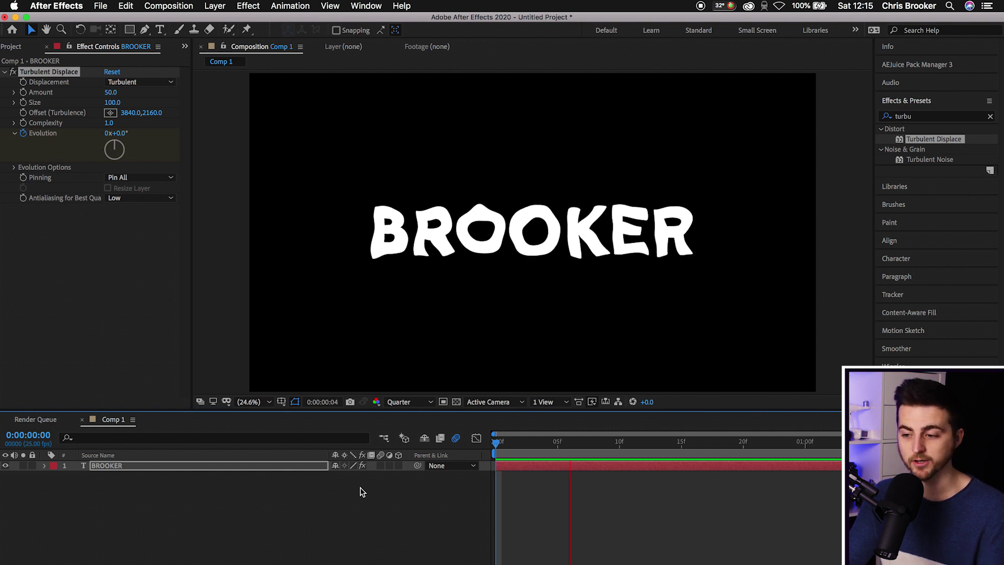
key("space")
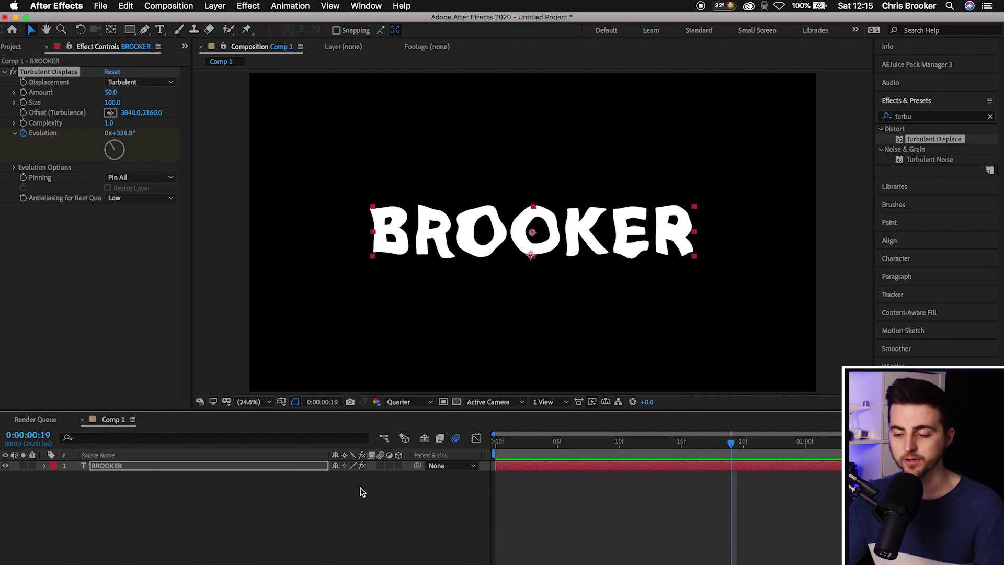
Preview Bulge, Twist, Turbulent Smoother and Vertical Displacement as the Turbulent Displace type
left_click(46, 72)
left_click(121, 83)
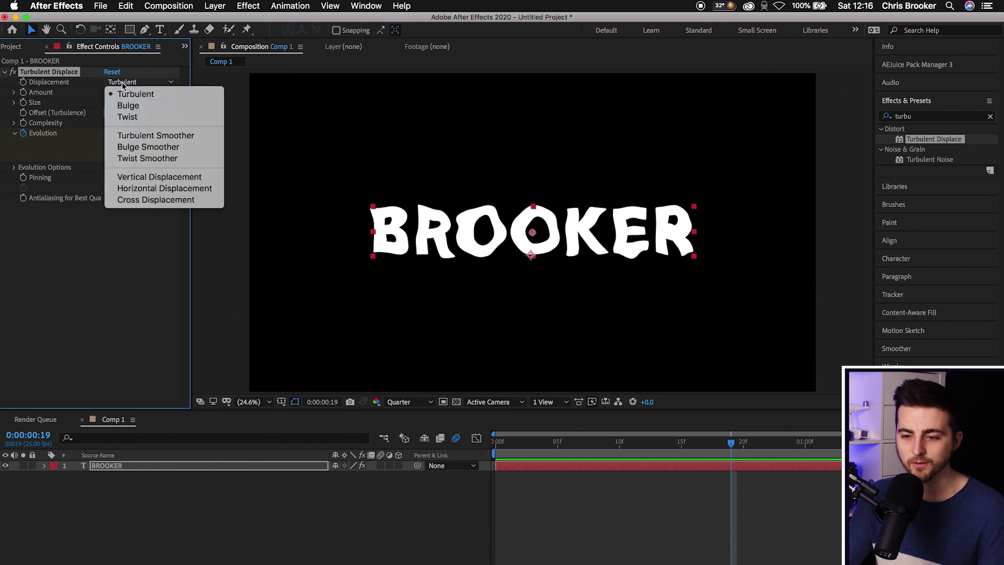
left_click(144, 103)
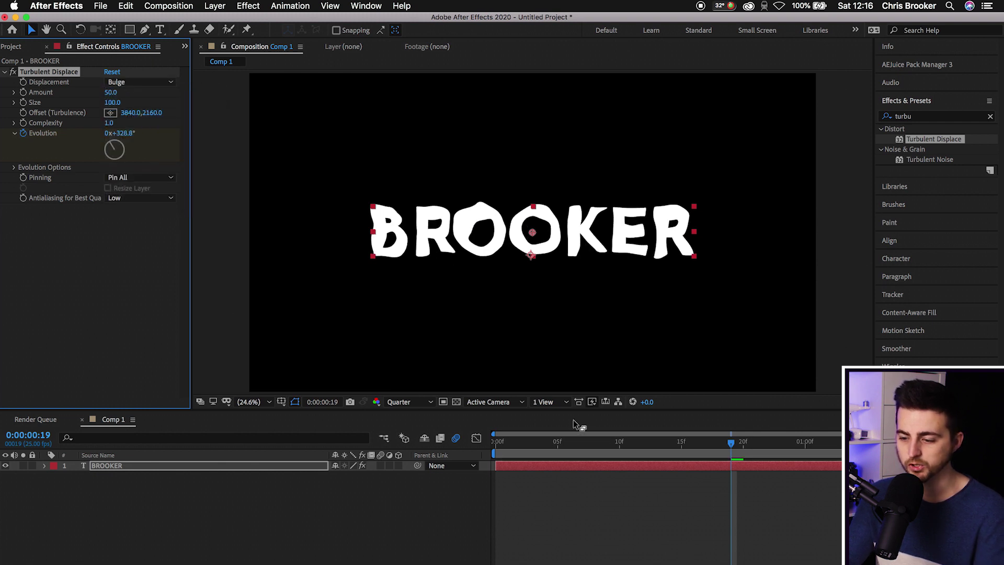
key("space")
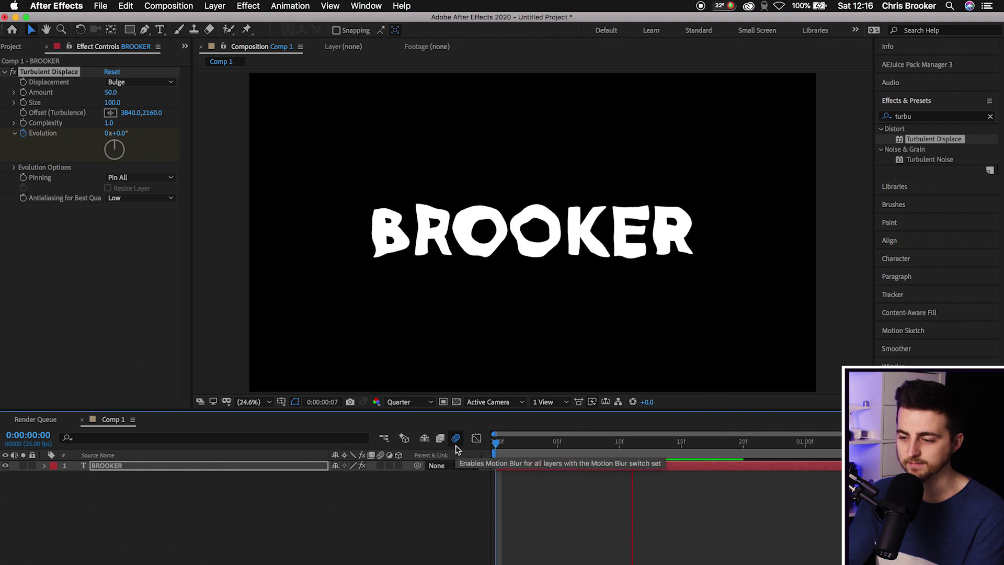
left_click(131, 82)
left_click(124, 115)
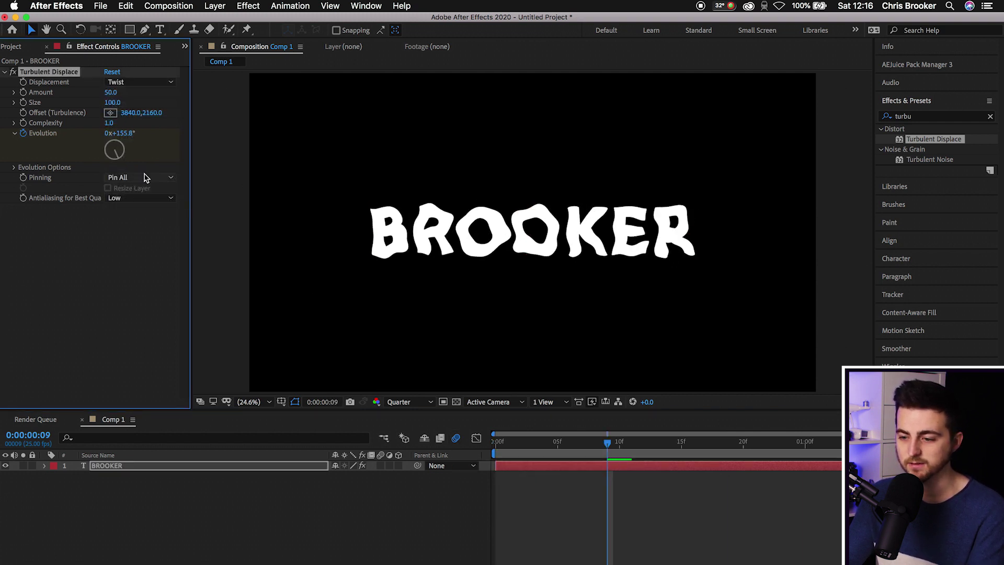
left_click(150, 83)
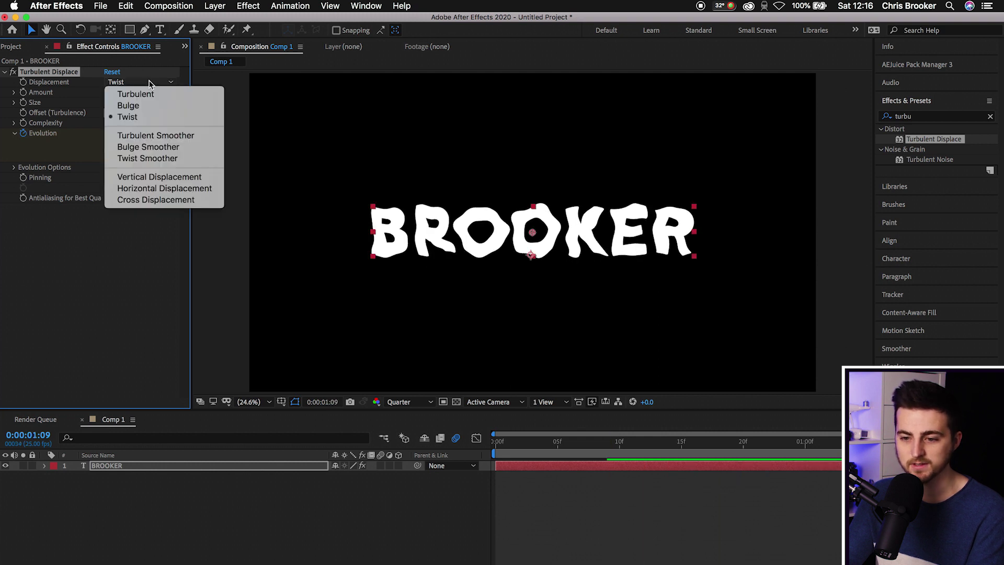
left_click(136, 136)
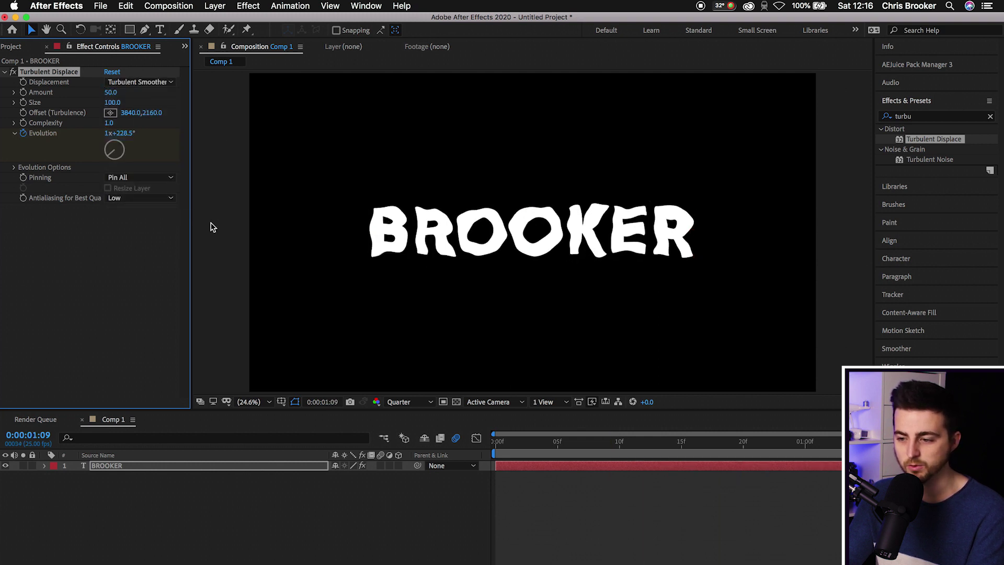
left_click(141, 83)
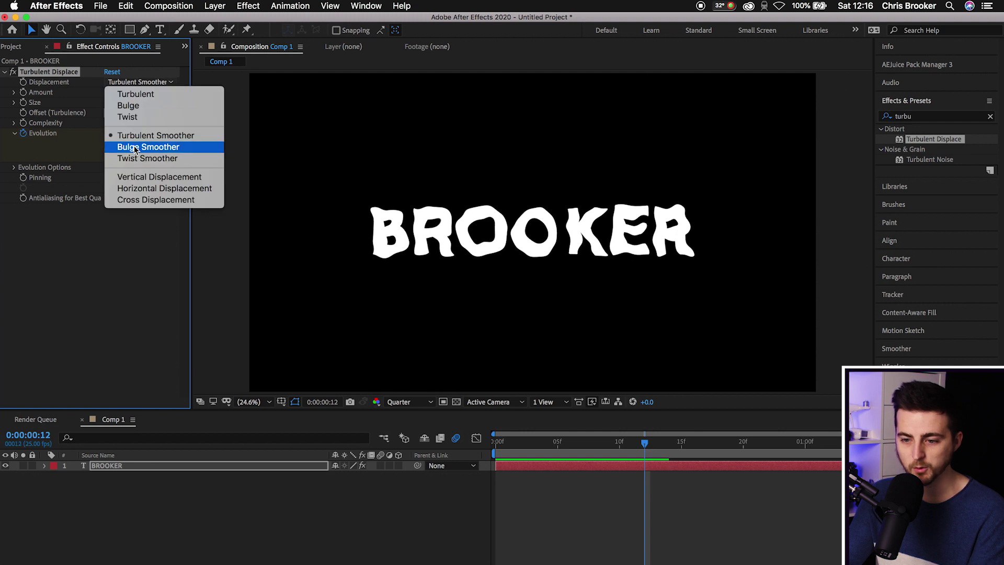
left_click(120, 177)
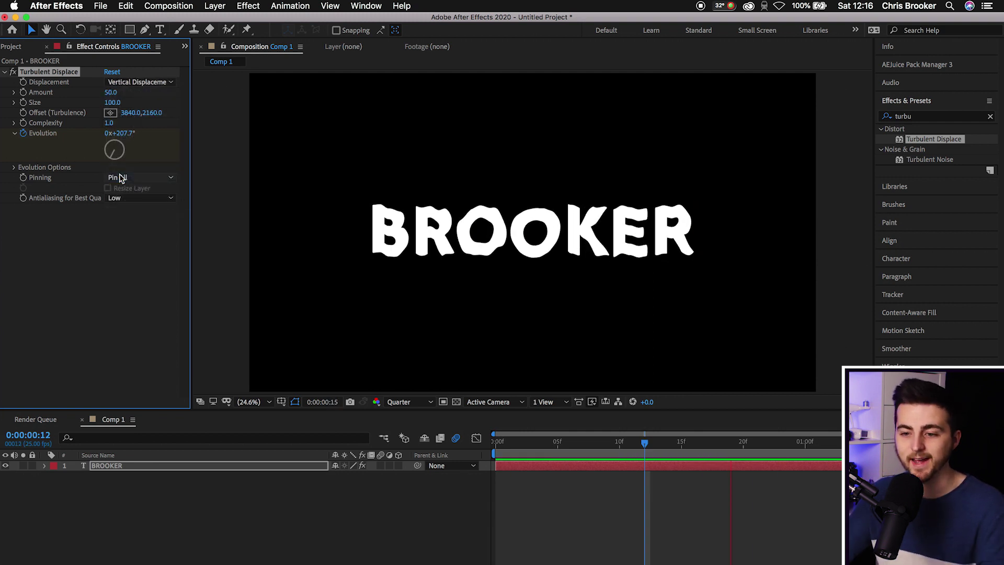
key("space")
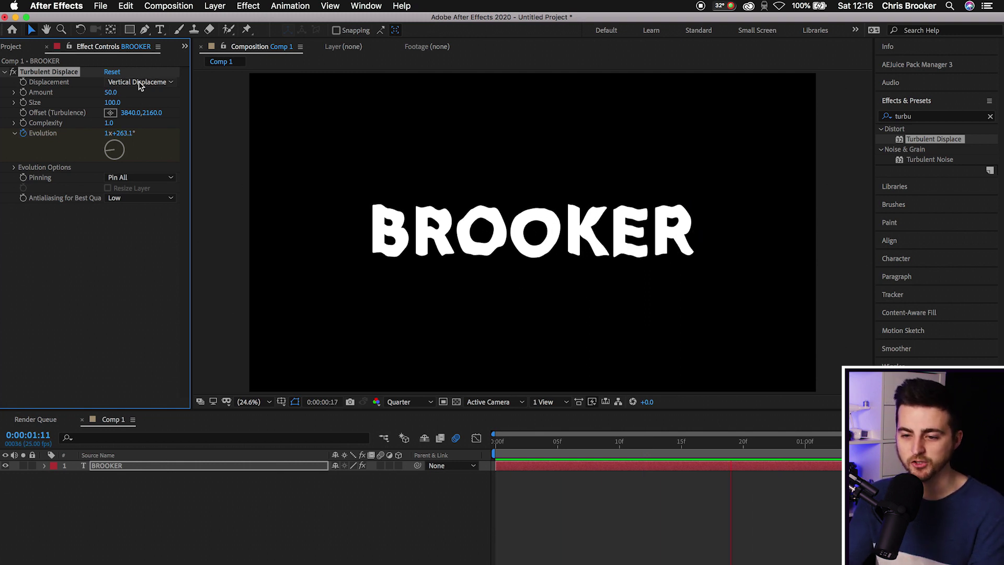
Try Horizontal and Cross Displacement, then settle on Twist as the displacement type
left_click(139, 82)
left_click(161, 188)
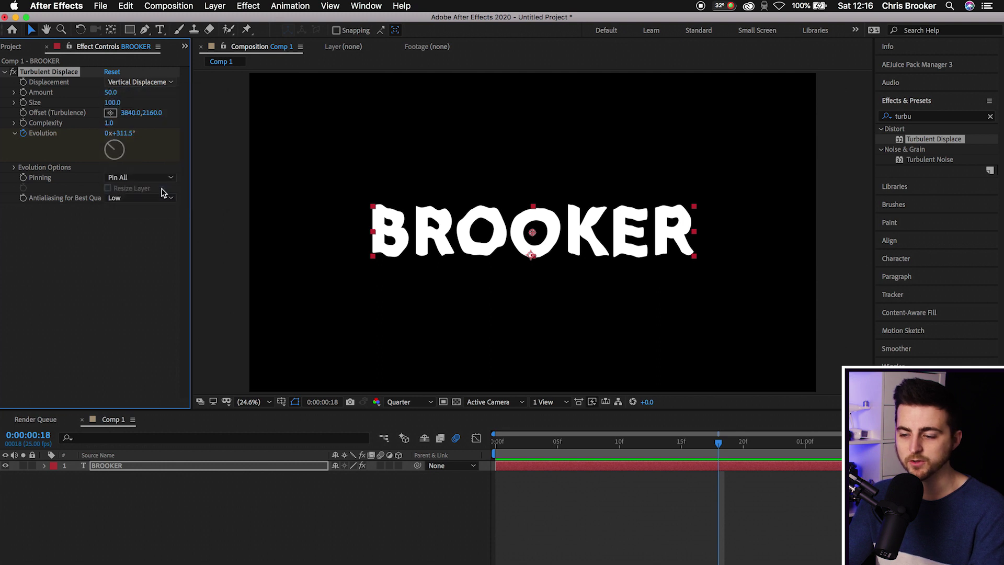
key("space")
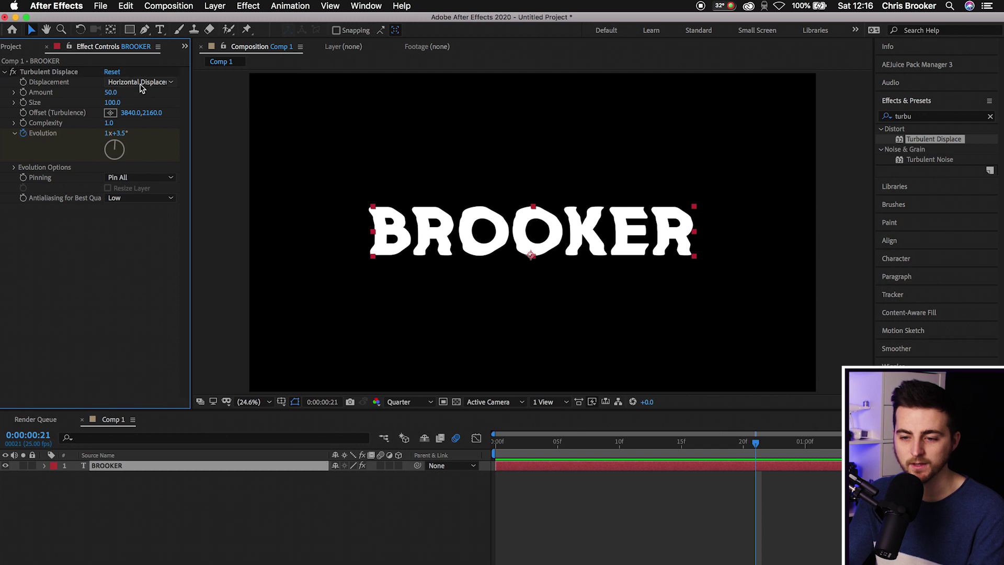
left_click(140, 82)
left_click(141, 201)
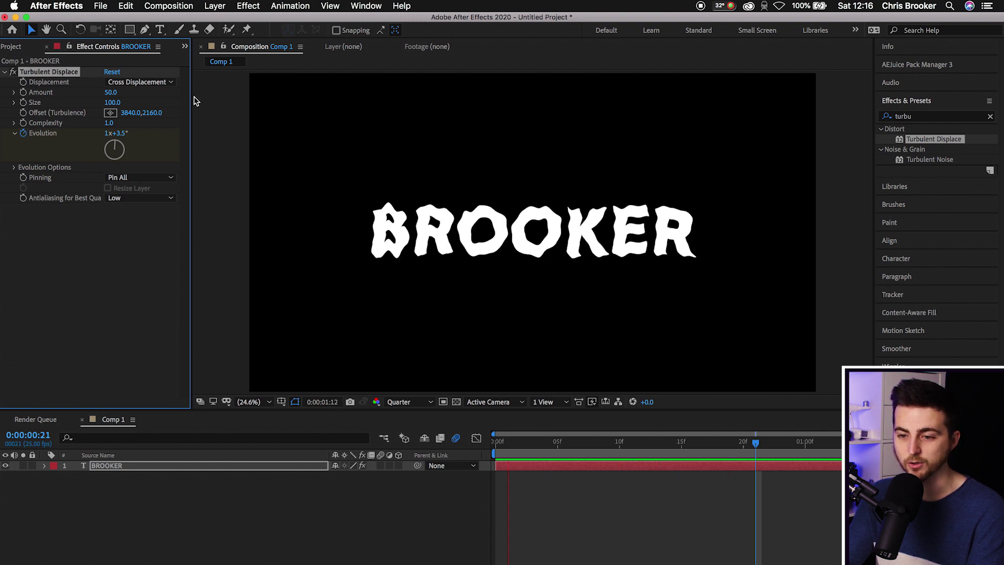
left_click(166, 82)
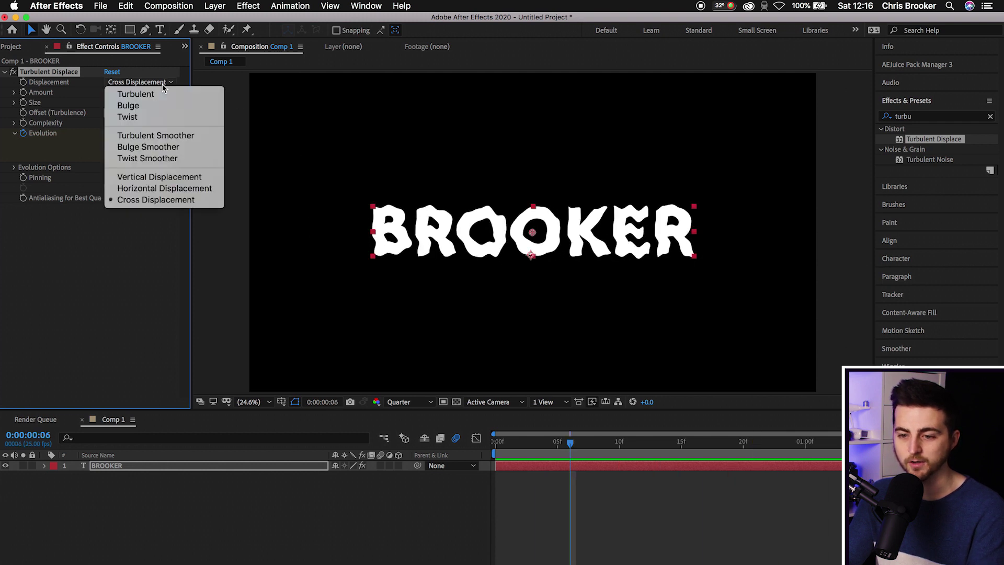
left_click(125, 118)
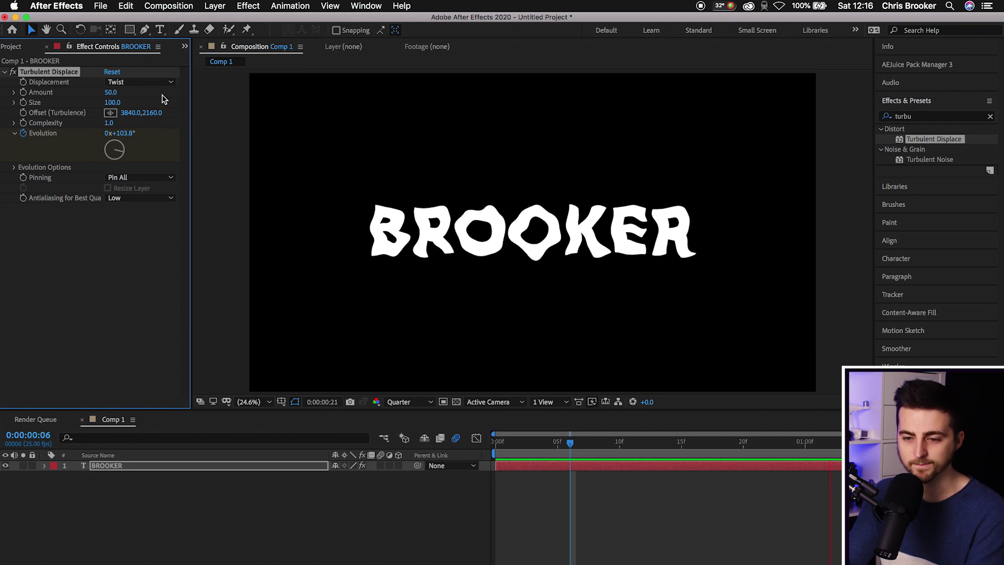
Push the Twist Amount to 1007 then 1593, shrink Size to 364, then return Amount to a subtle level
left_click_drag(109, 93, 149, 91)
left_click_drag(400, 105, 735, 146)
left_click(578, 473)
key("Home")
key("space")
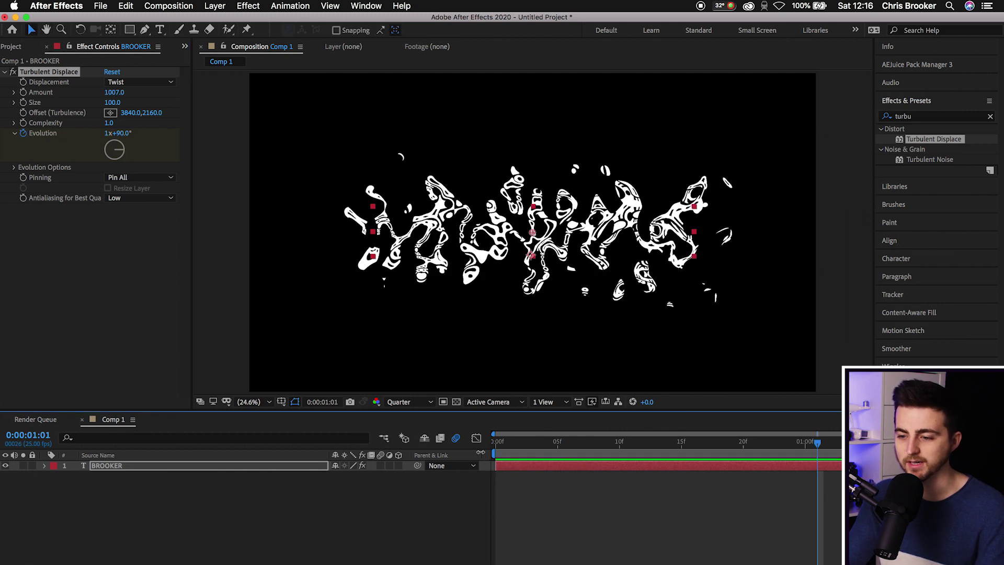
left_click_drag(116, 99, 262, 126)
left_click_drag(114, 101, 291, 121)
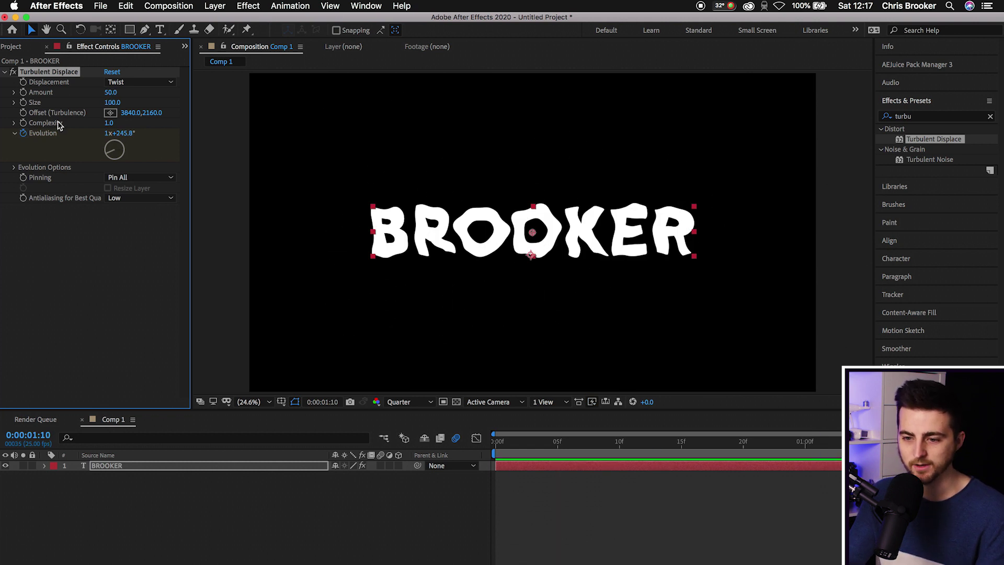
left_click_drag(117, 94, 111, 95)
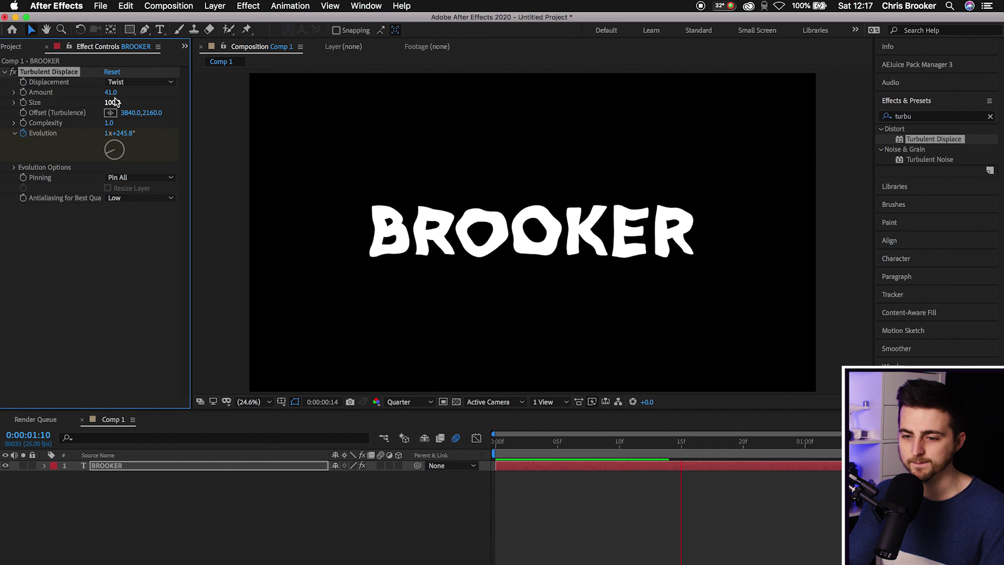
Test Turbulent Displace Size values of 159 and then 10, previewing each
left_click_drag(116, 102, 781, 125)
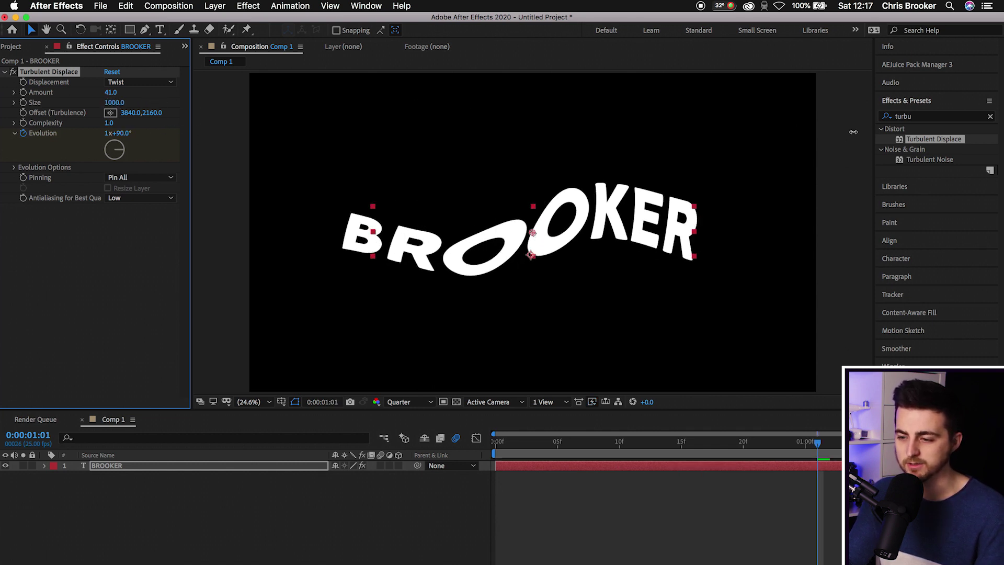
key("space")
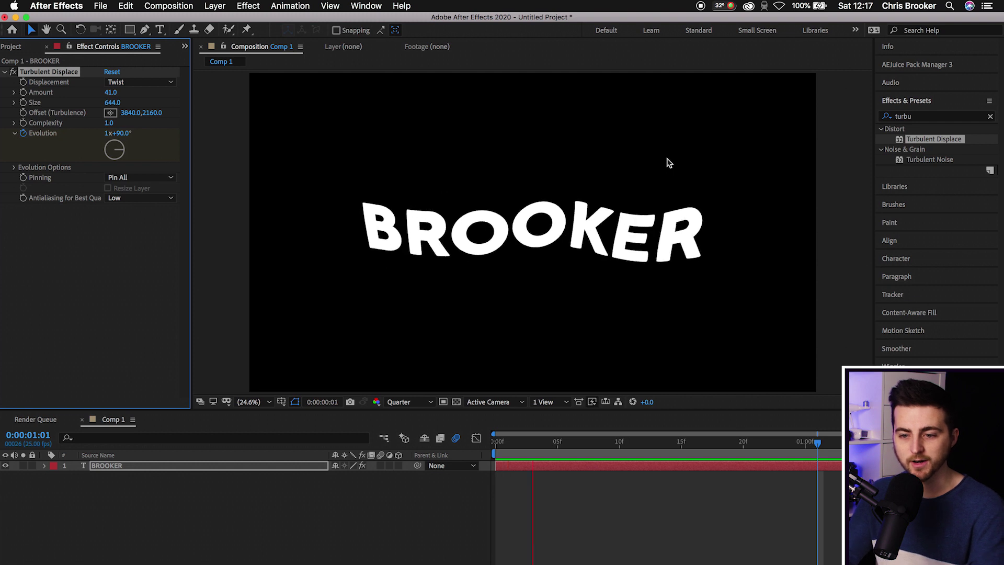
key("space")
left_click(114, 102)
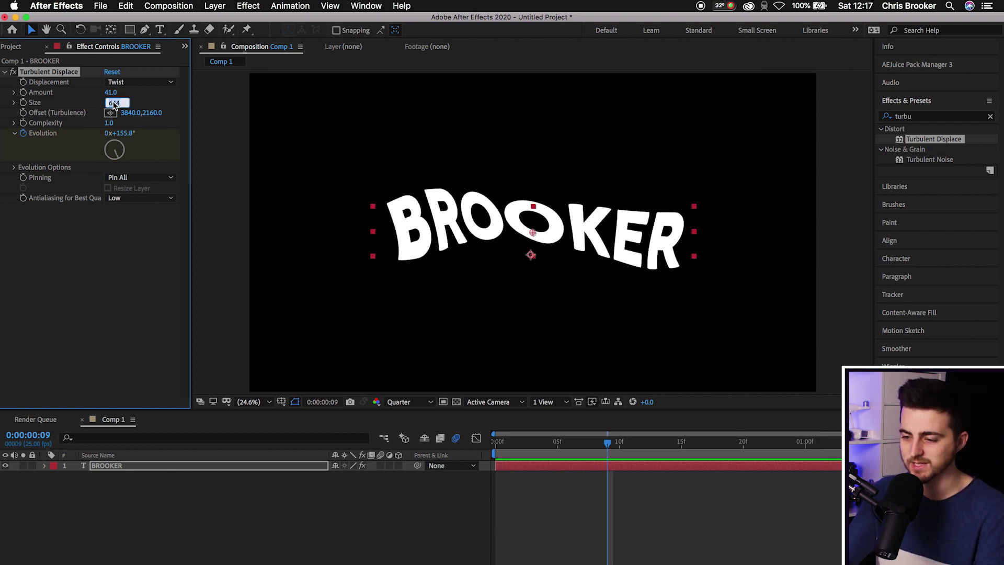
type("10")
key("Return")
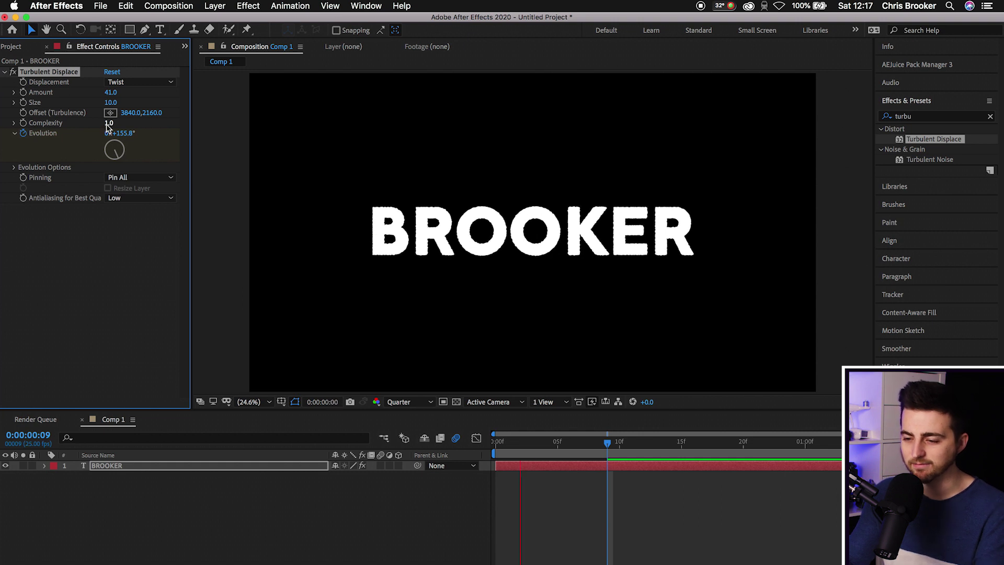
key("space")
Set the preview resolution to Quarter, fit the composition in view, and set Size to 99
scroll(372, 214, "up", 7)
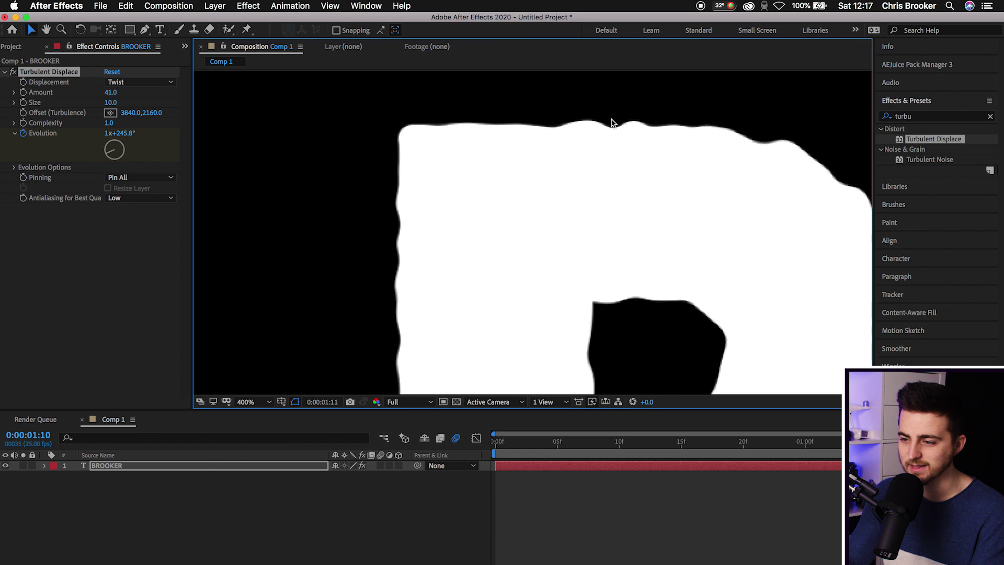
left_click(415, 403)
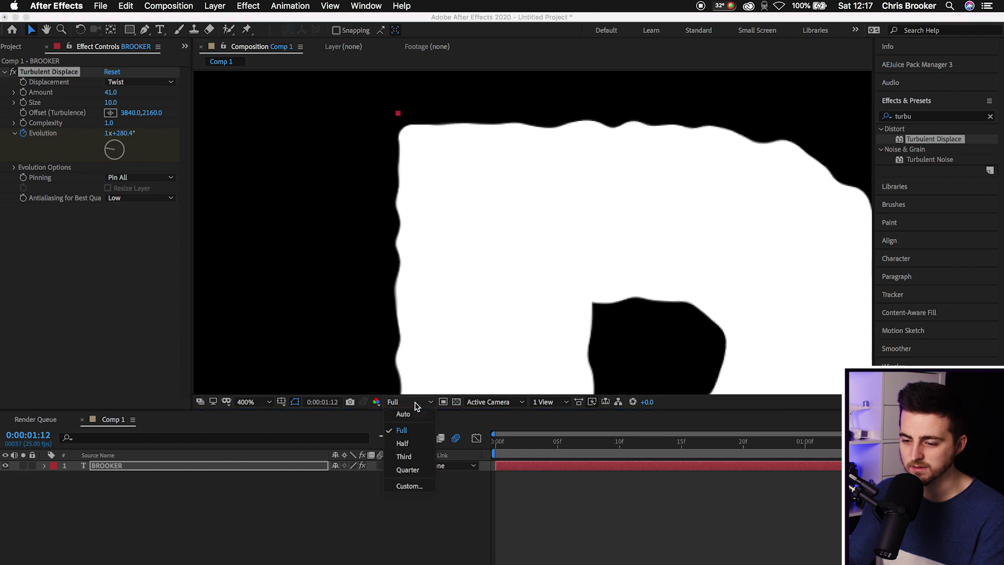
left_click(407, 469)
left_click(242, 402)
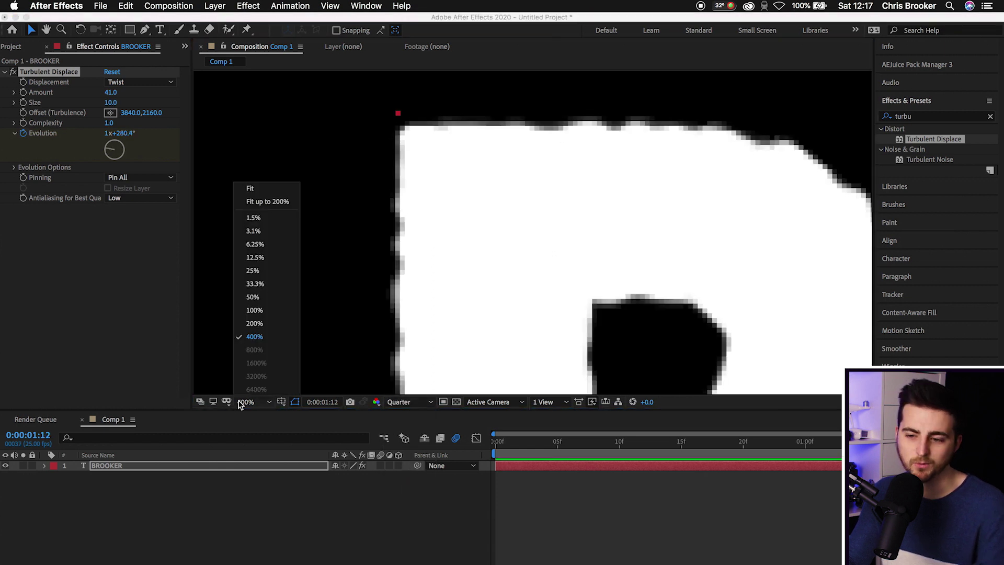
left_click(260, 204)
left_click_drag(113, 100, 169, 105)
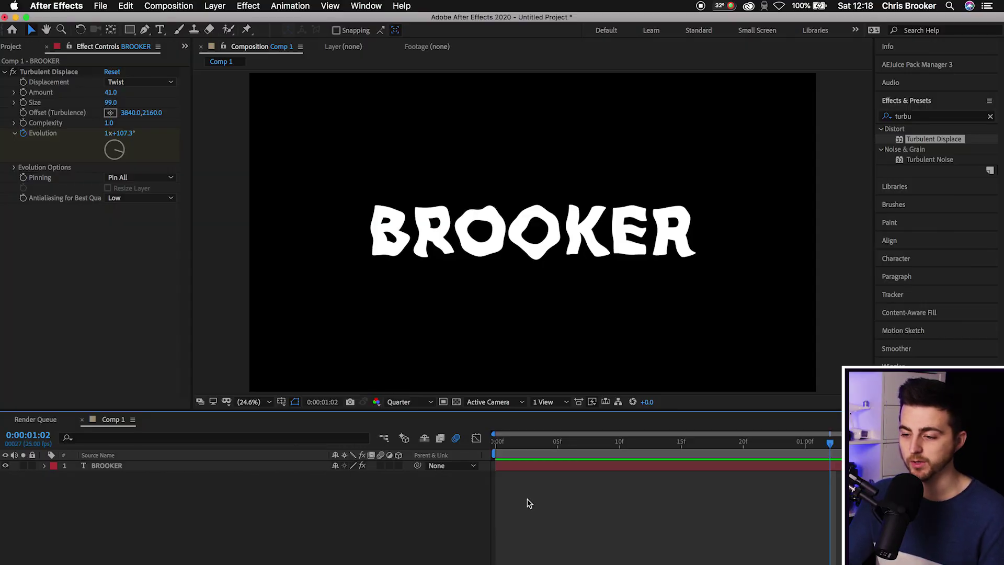
Duplicate BROOKER and flip the original layer upside down beneath the copy
left_click(614, 467)
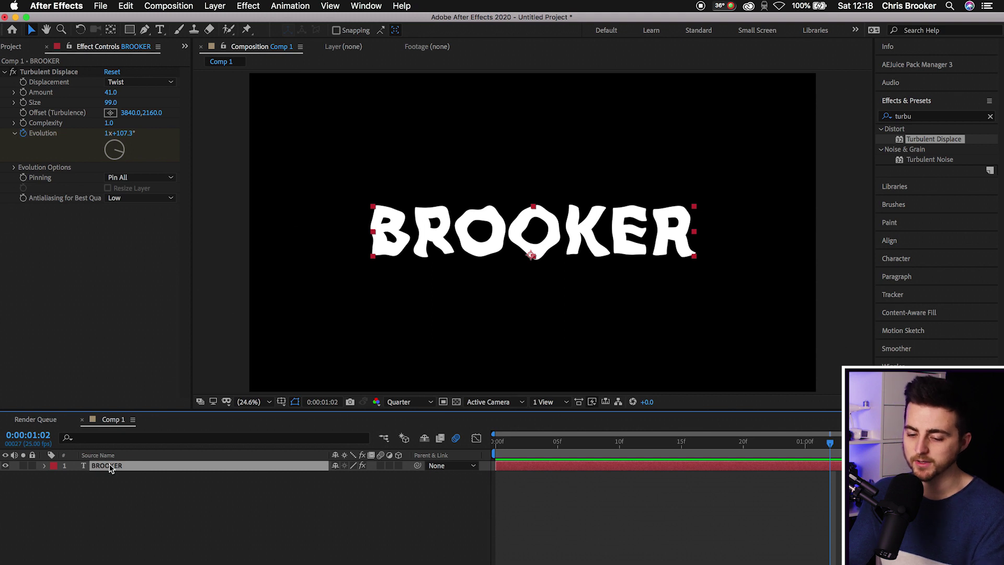
key("super+d")
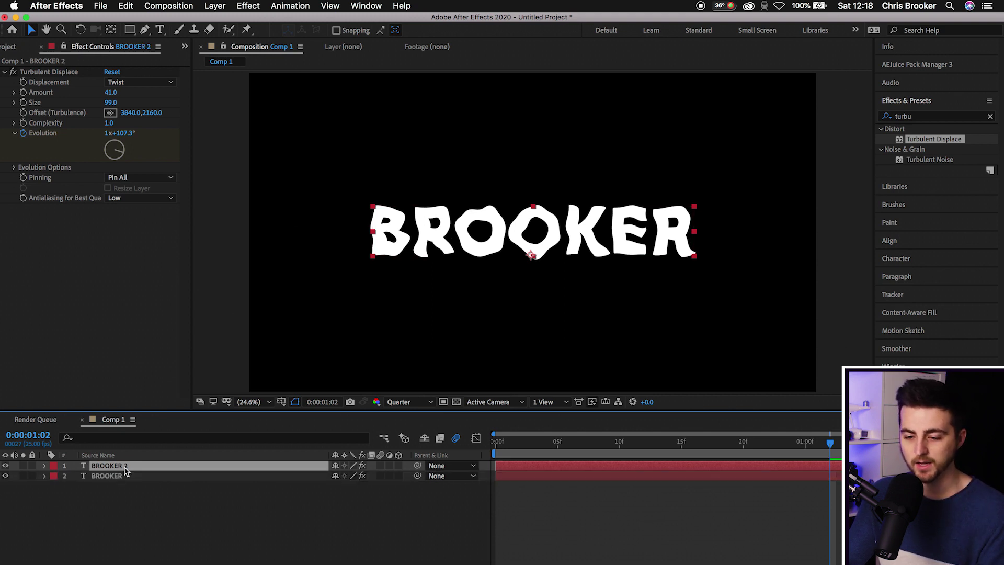
left_click(114, 479)
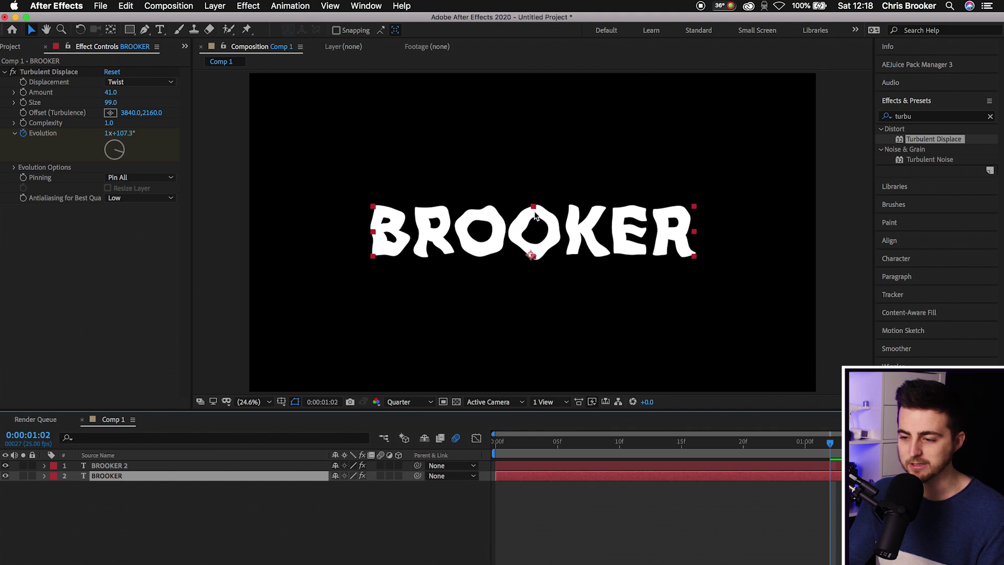
left_click_drag(533, 207, 532, 312)
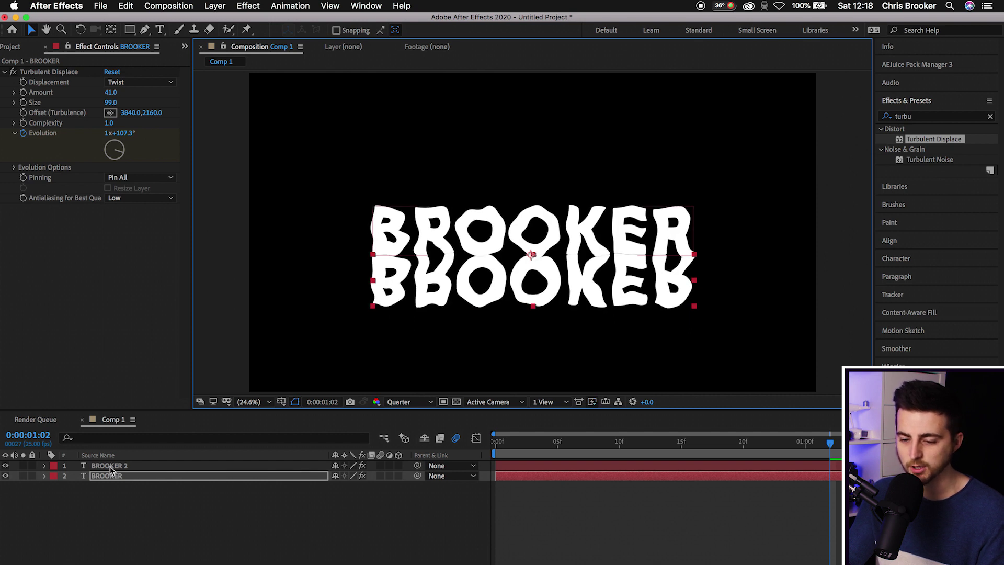
Delete Turbulent Displace from BROOKER 2, preview, and stretch the flipped lower text taller
left_click(110, 466)
left_click(74, 78)
key("Delete")
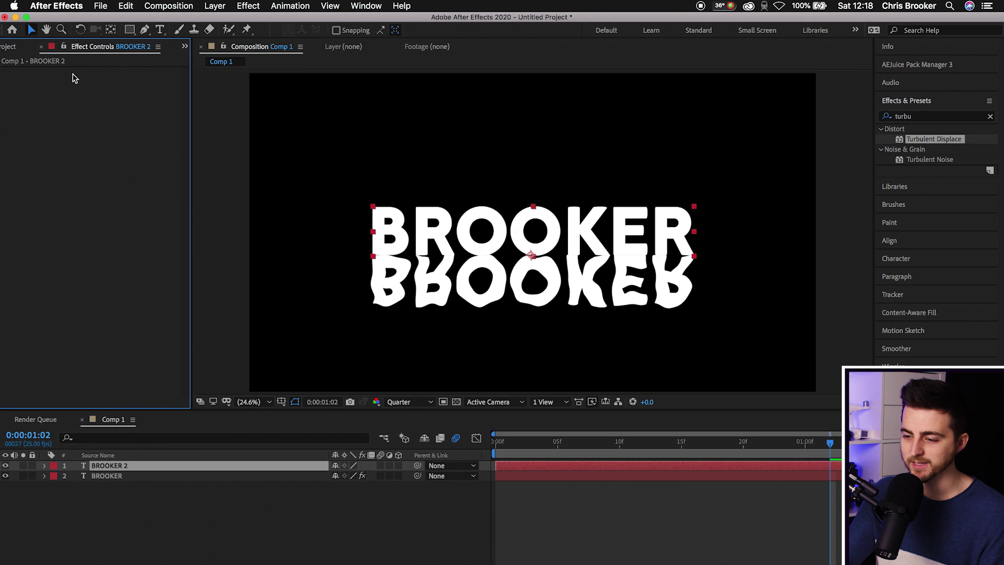
left_click(601, 454)
key("space")
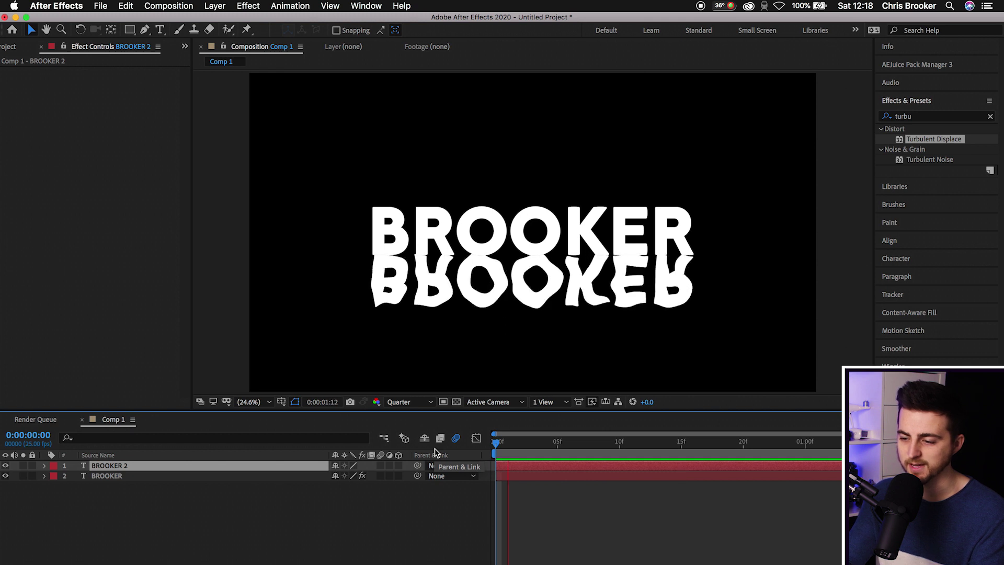
key("space")
left_click(543, 297)
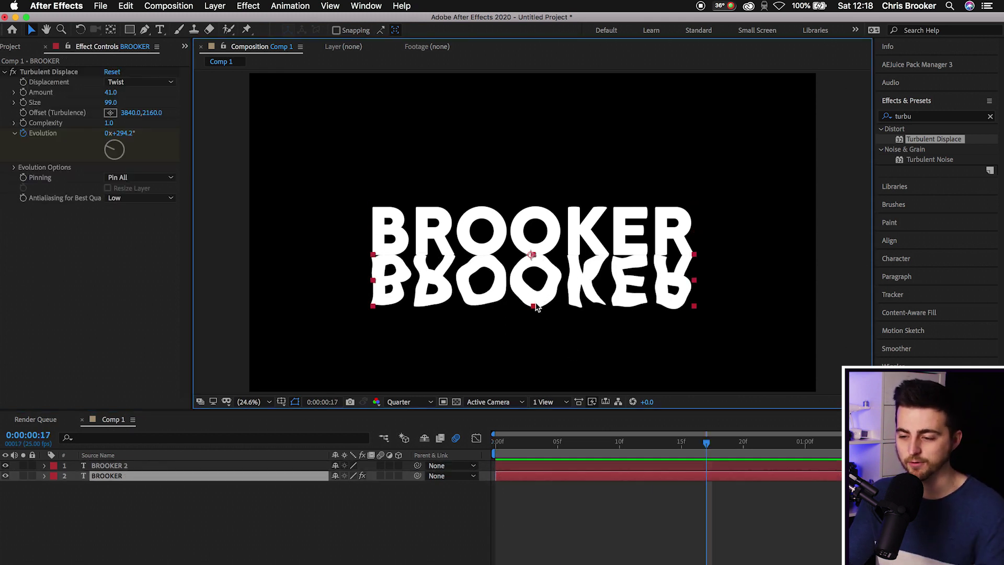
left_click_drag(533, 309, 536, 347)
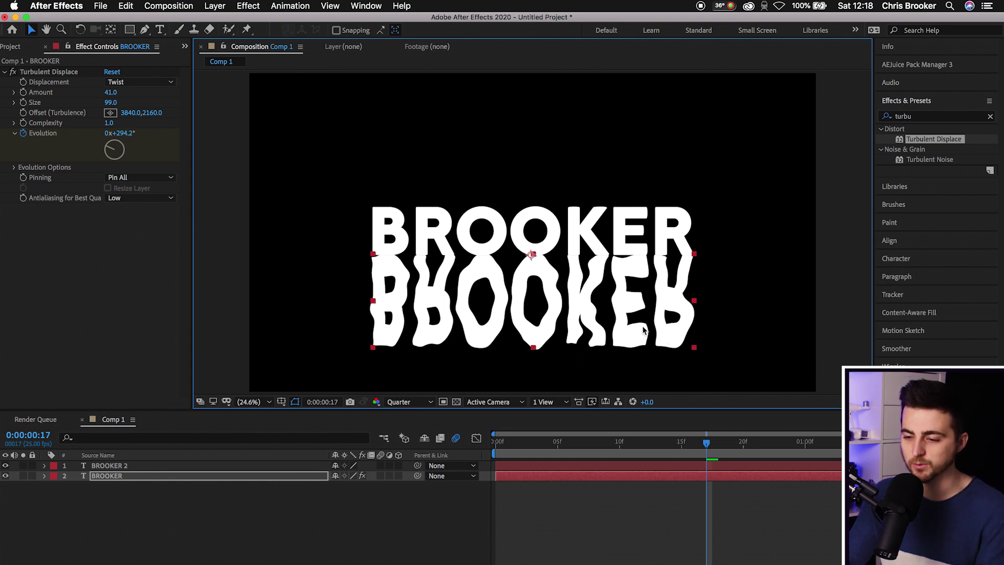
Draw a rectangular mask over the lower mirrored BROOKER text
scroll(601, 303, "down", 2)
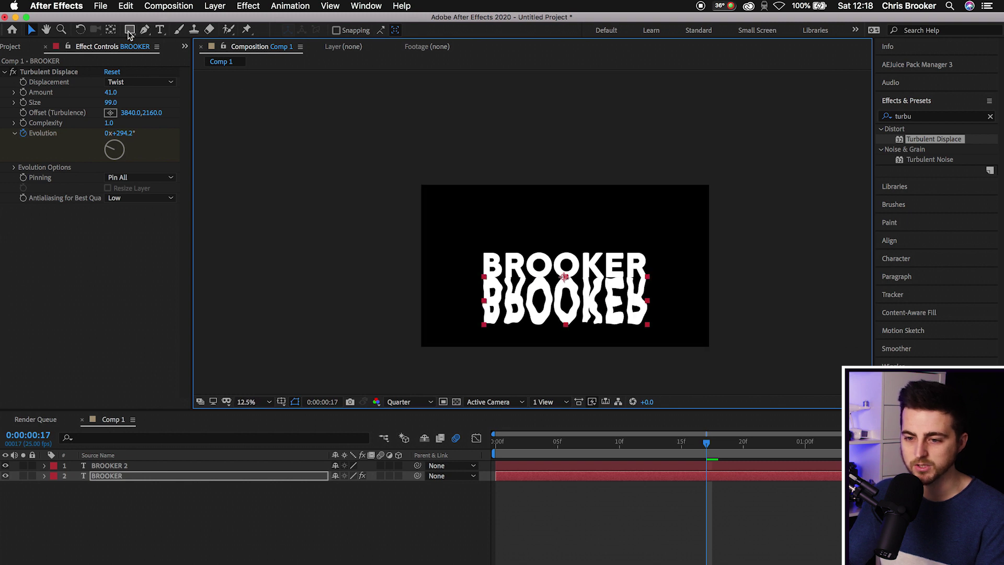
left_click_drag(130, 32, 157, 30)
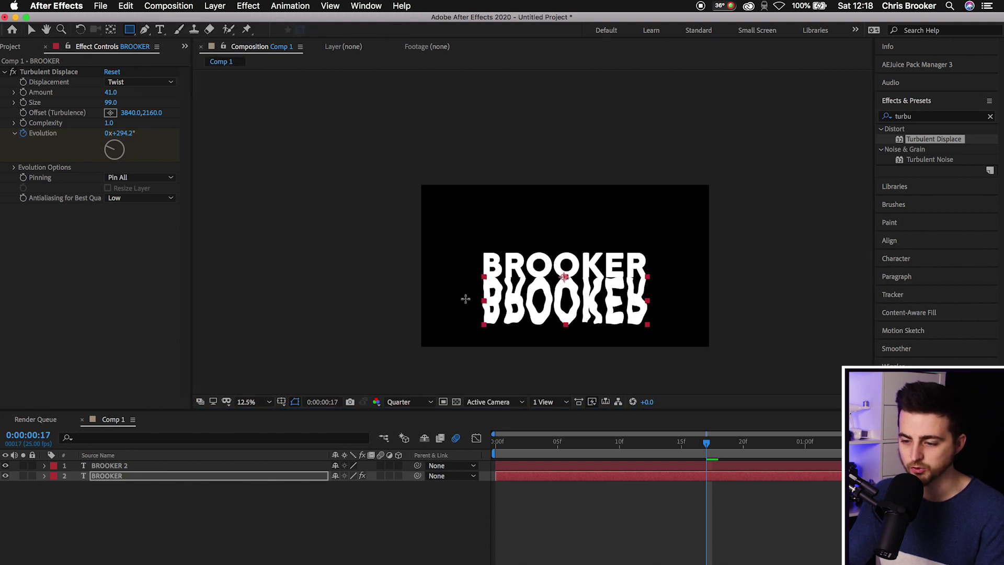
left_click_drag(459, 303, 682, 353)
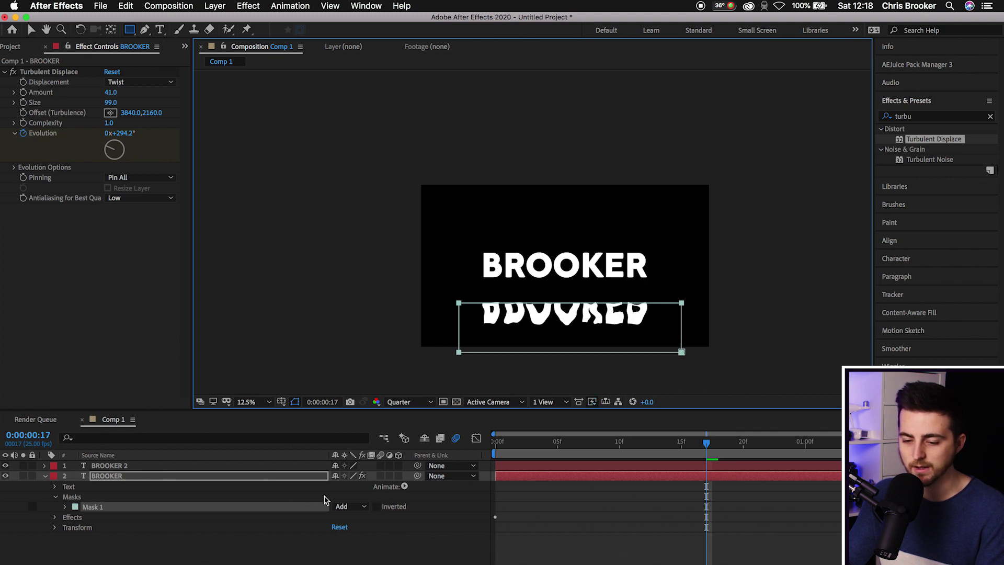
left_click(100, 477)
left_click(84, 507)
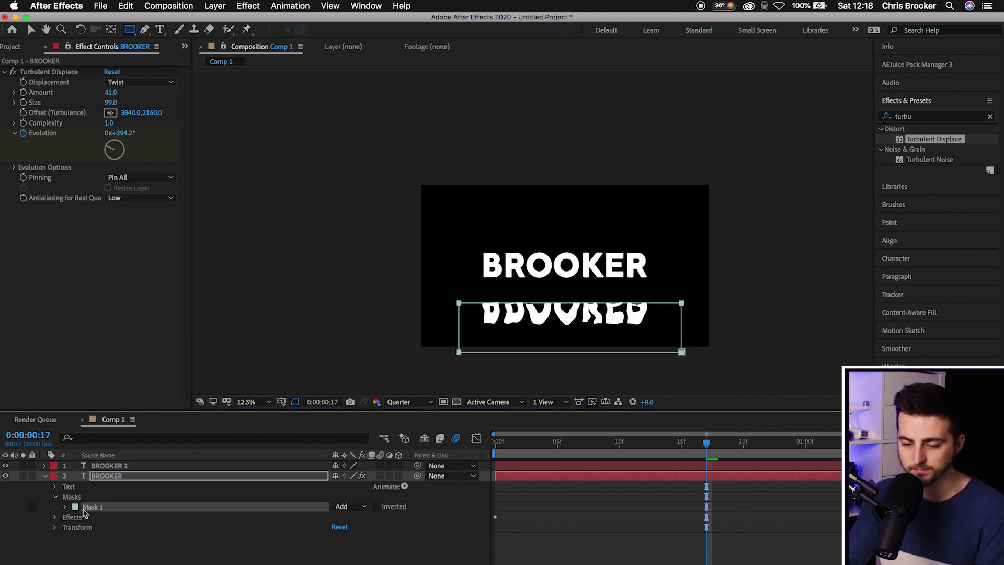
Feather the reflection's Mask 1 by 308 px and invert it so the mirror fades out
left_click(115, 476)
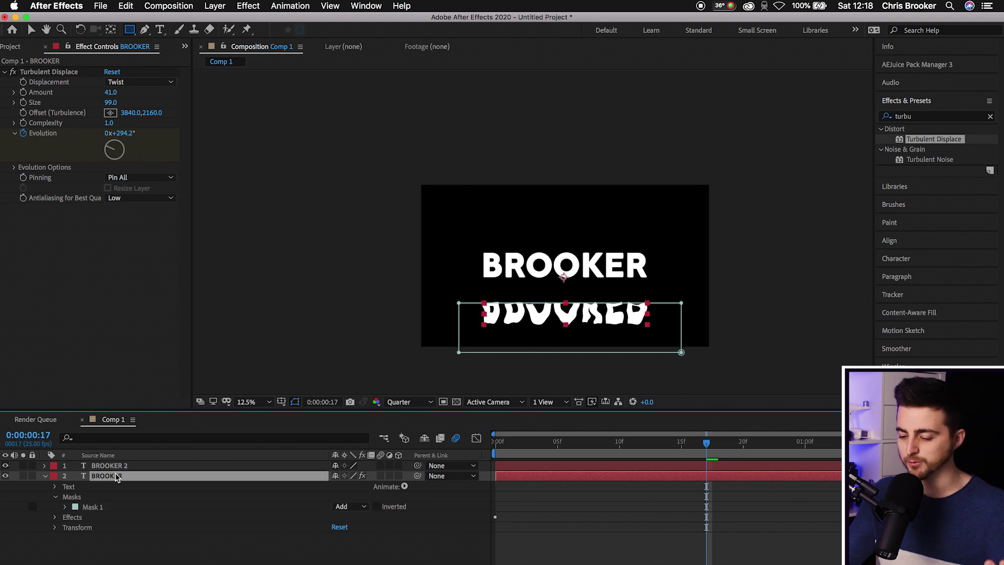
key("m")
key("m")
key("m")
left_click(93, 489)
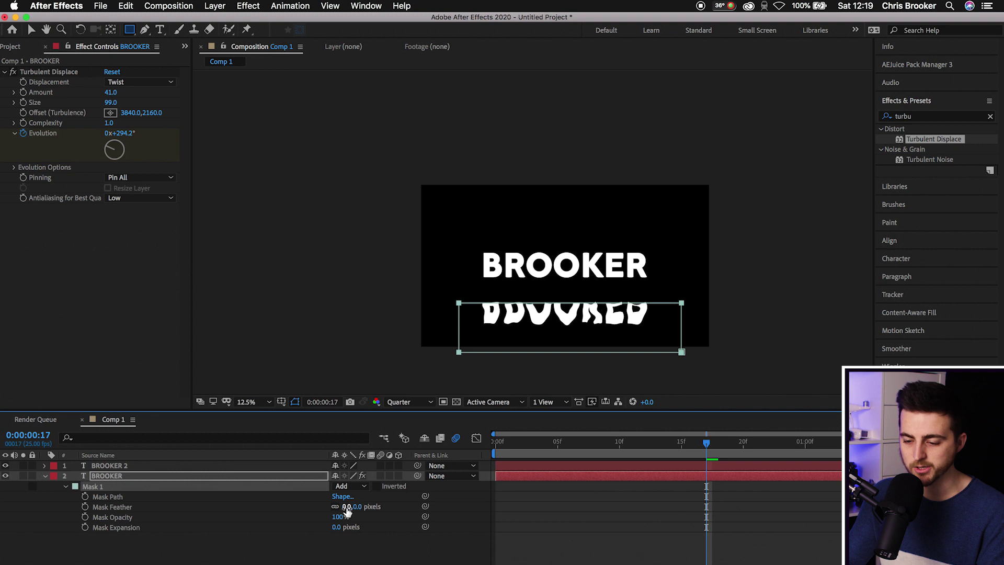
left_click_drag(345, 508, 528, 508)
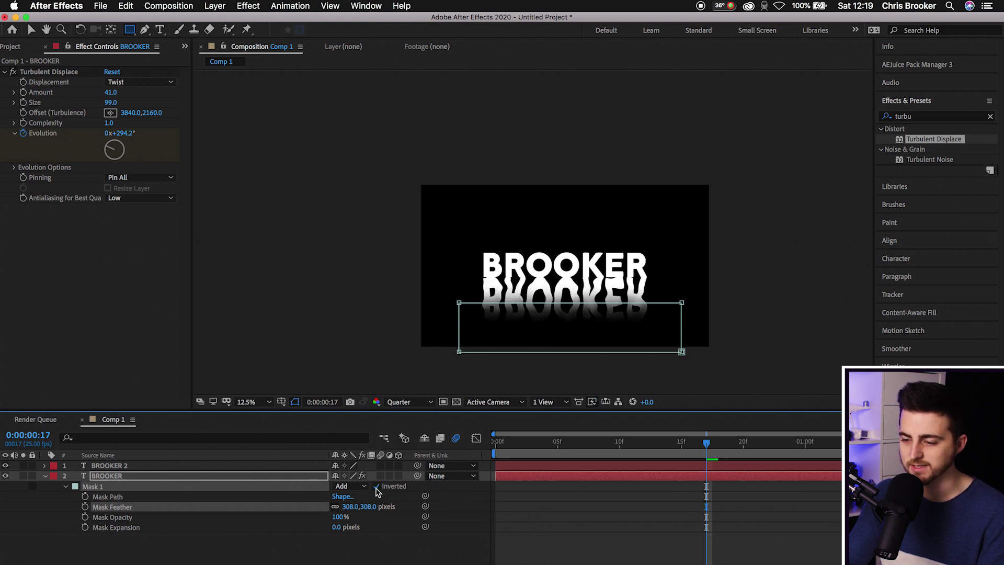
key("v")
key("shift+slash")
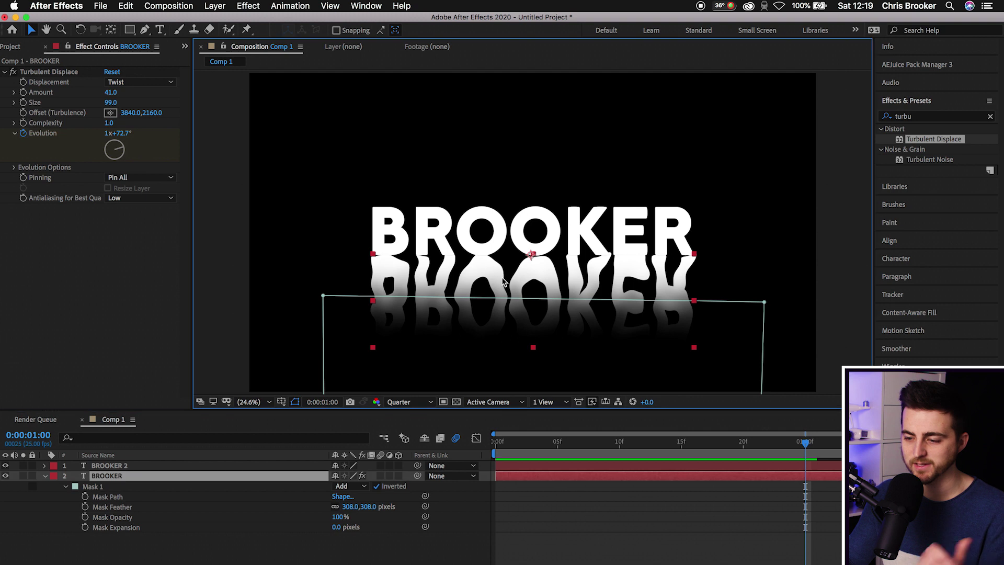
Shift the reflection slightly lower and dim it to 35% opacity
key("p")
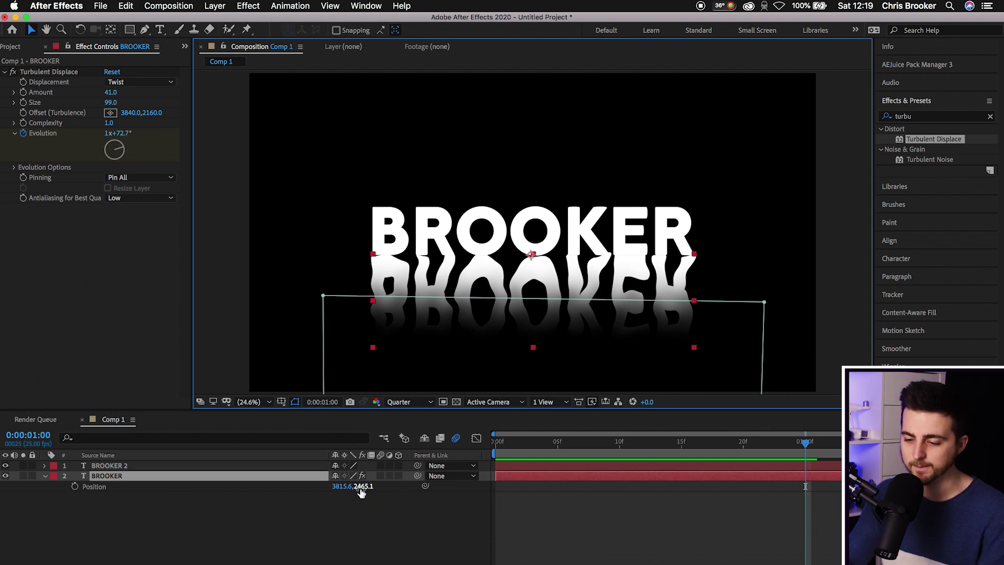
left_click_drag(364, 487, 424, 487)
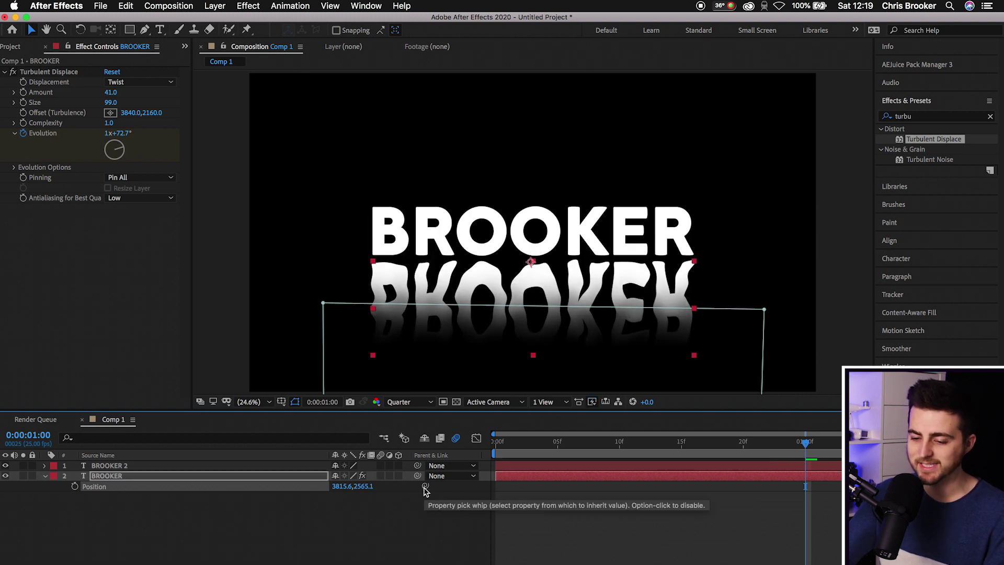
key("t")
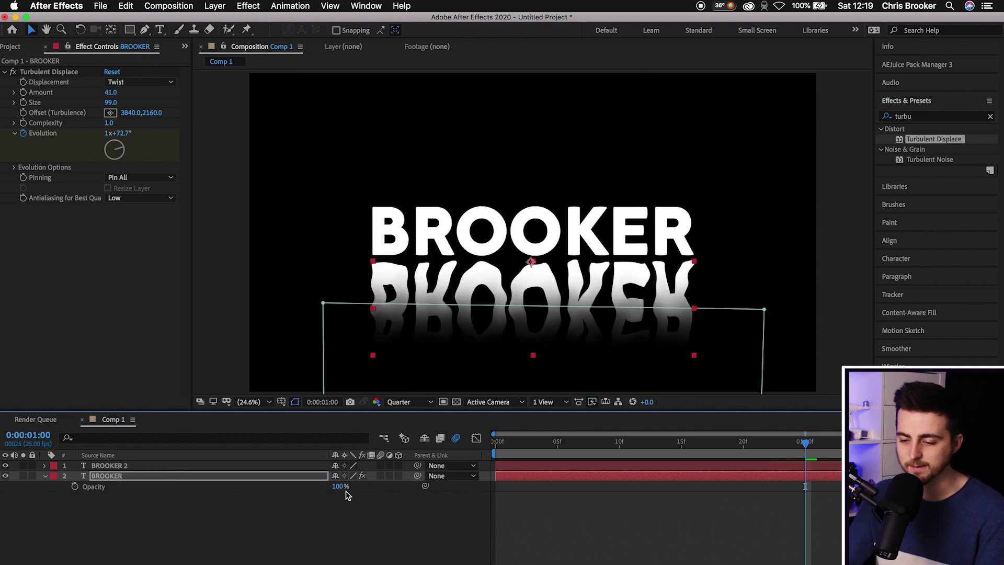
left_click_drag(340, 486, 303, 489)
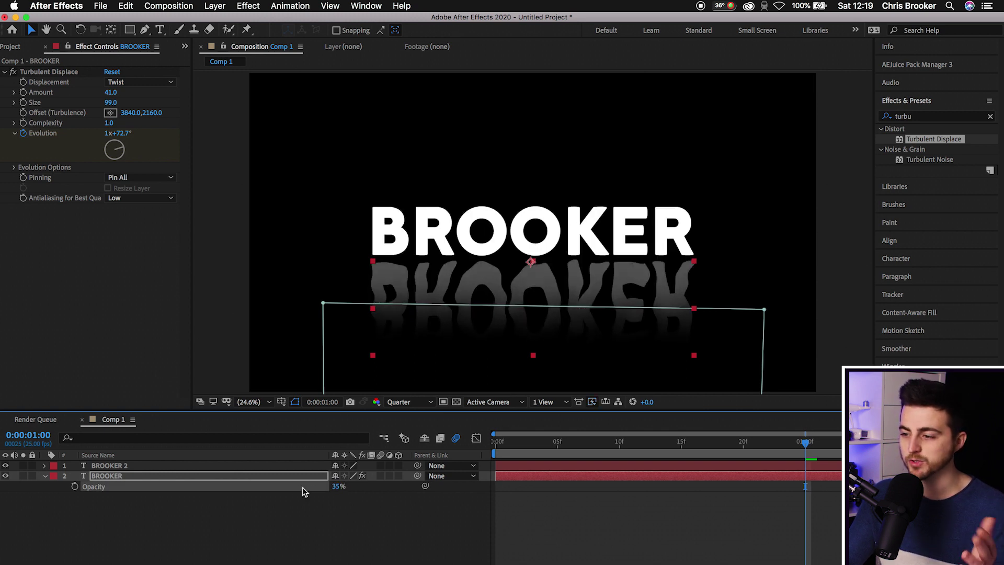
Change the reflection's text fill to a pale cyan and preview the result
left_click(917, 259)
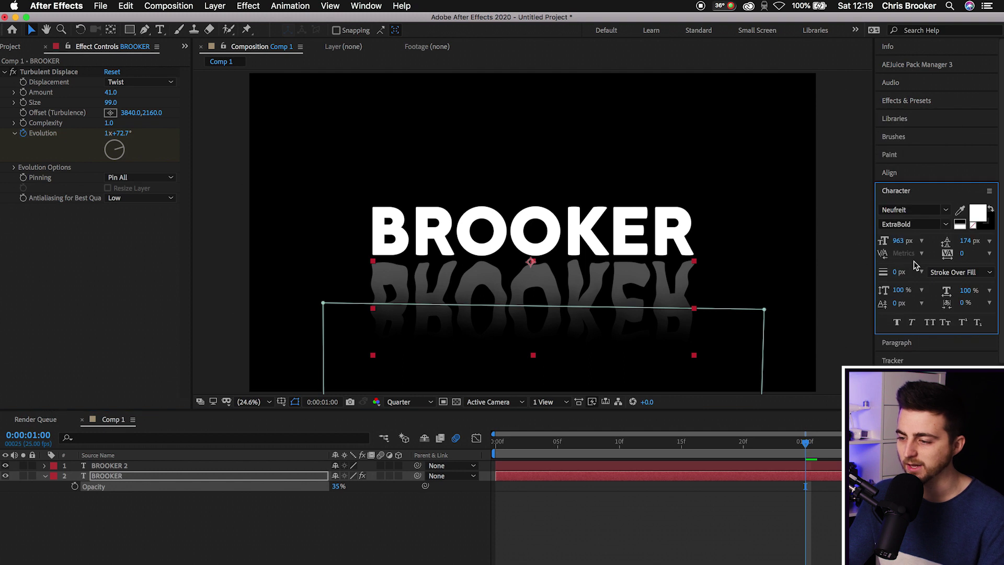
left_click(974, 219)
left_click_drag(436, 187, 437, 197)
left_click(337, 129)
left_click(294, 127)
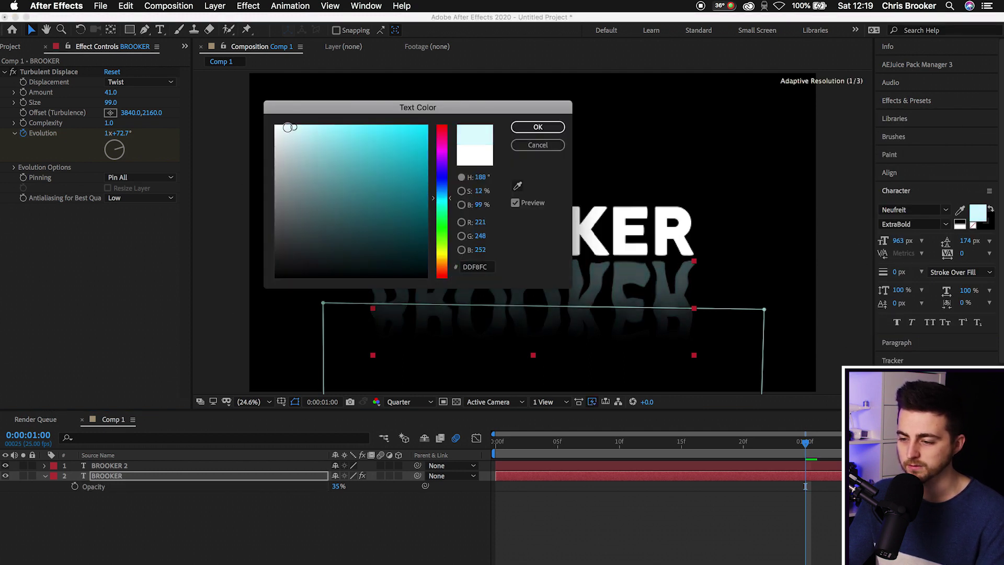
left_click_drag(291, 127, 304, 127)
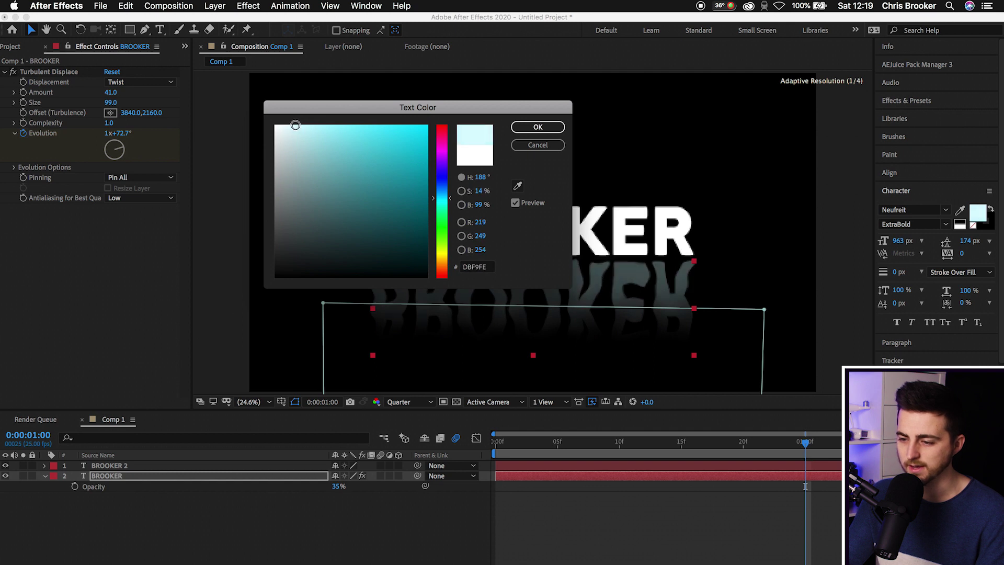
left_click(538, 127)
key("space")
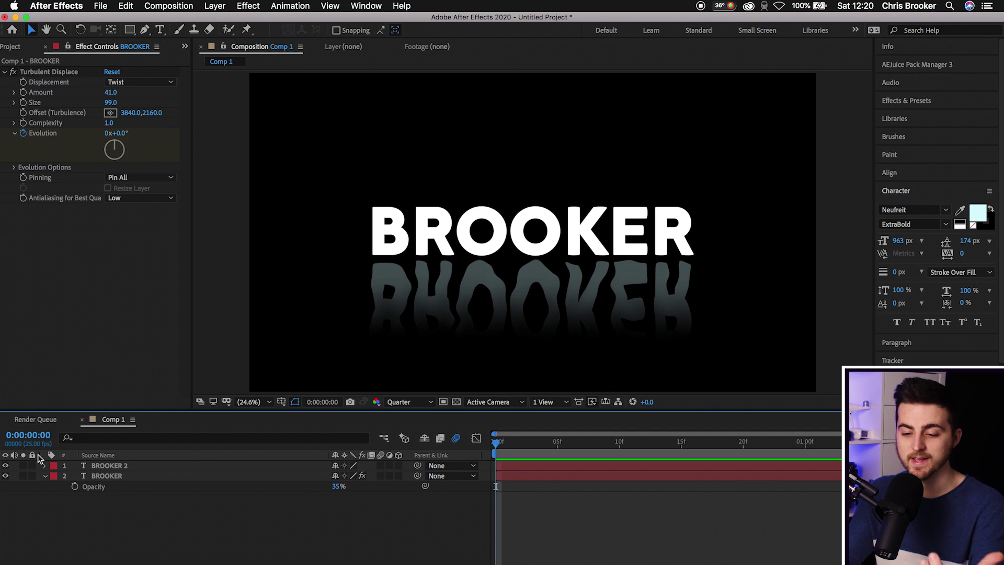
Delete the reflection layer and apply Turbulent Displace to BROOKER 2 with Horizontal Displacement
left_click(105, 476)
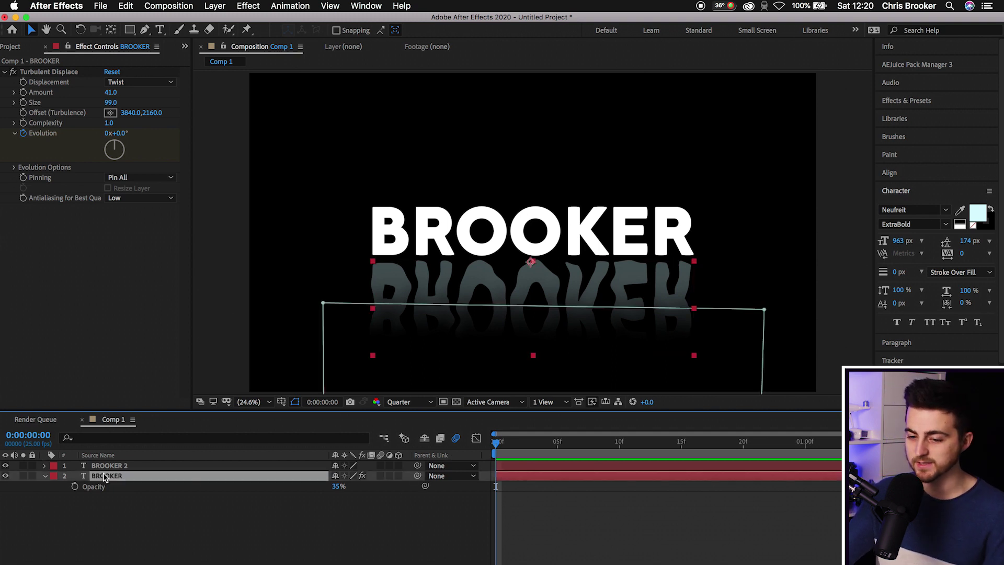
key("Delete")
left_click(104, 465)
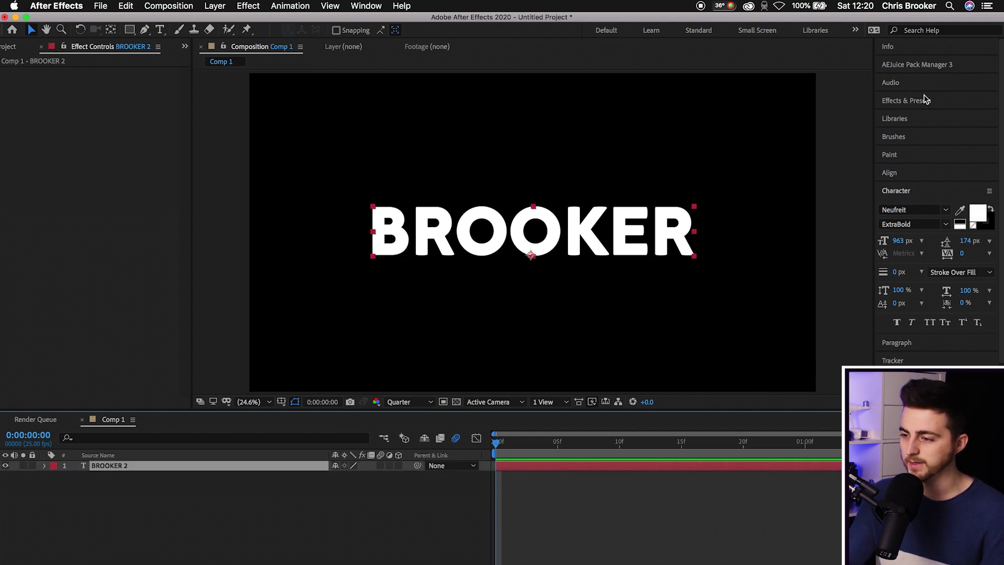
left_click(919, 100)
left_click_drag(923, 143, 575, 230)
left_click(155, 82)
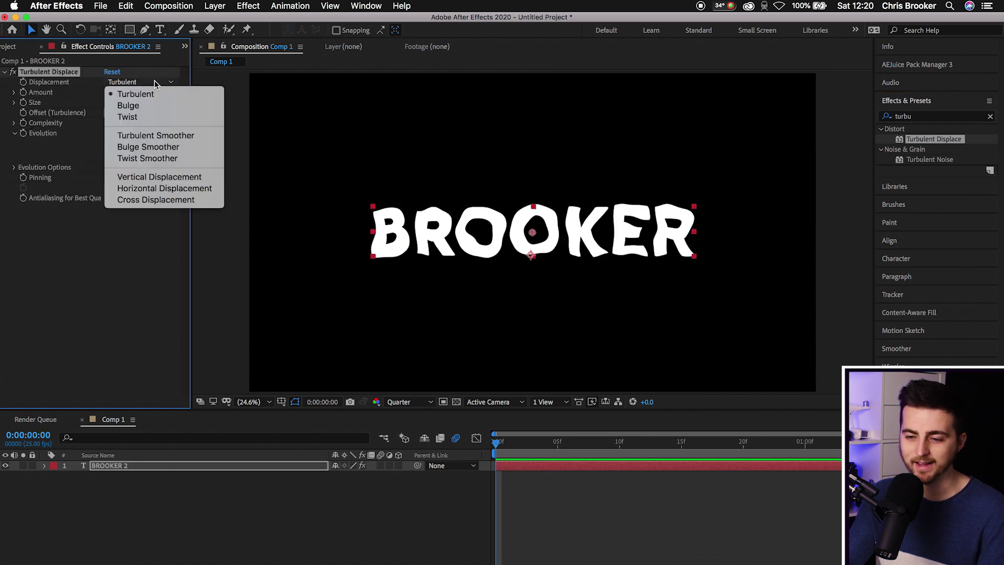
left_click(157, 188)
Animate BROOKER 2's Turbulent Displace Evolution to 0x+345.9°
left_click(424, 484)
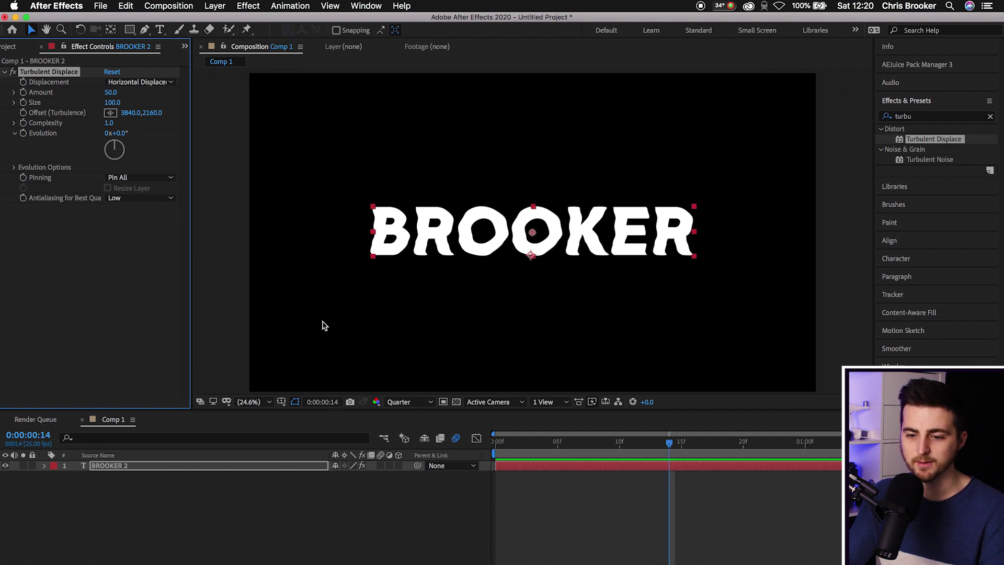
left_click(549, 450)
left_click_drag(549, 450, 455, 457)
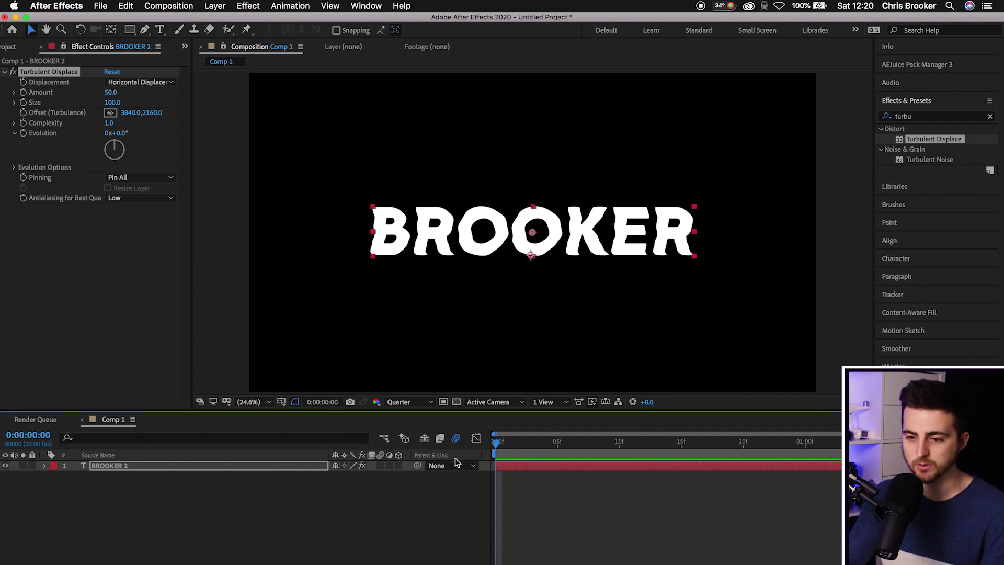
left_click(24, 135)
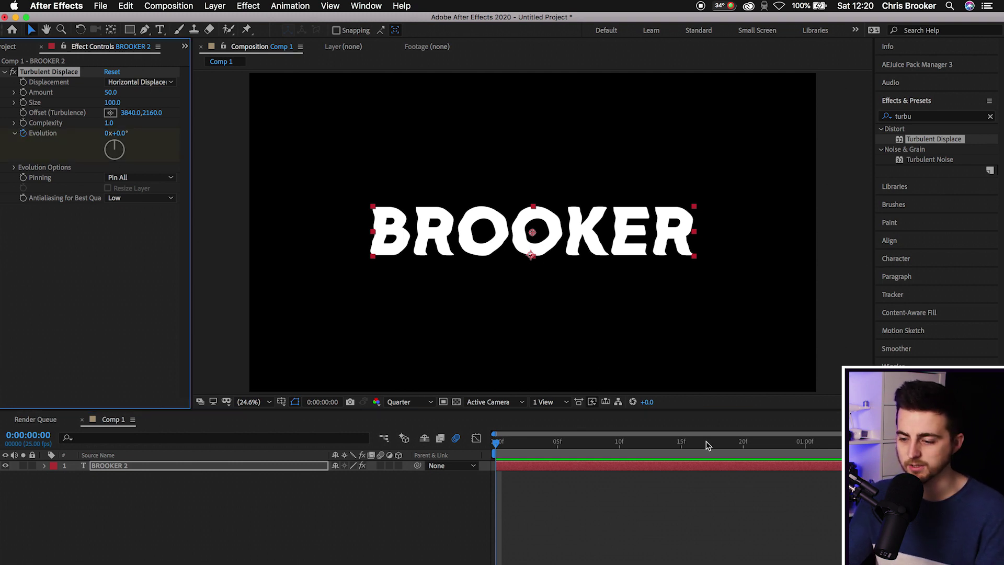
left_click_drag(669, 441, 978, 442)
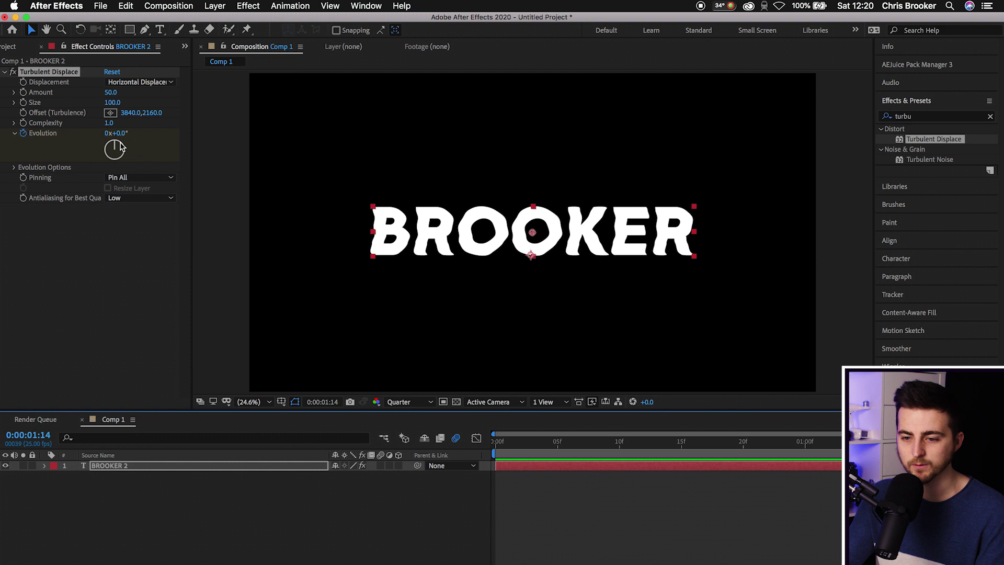
left_click_drag(120, 147, 81, 143)
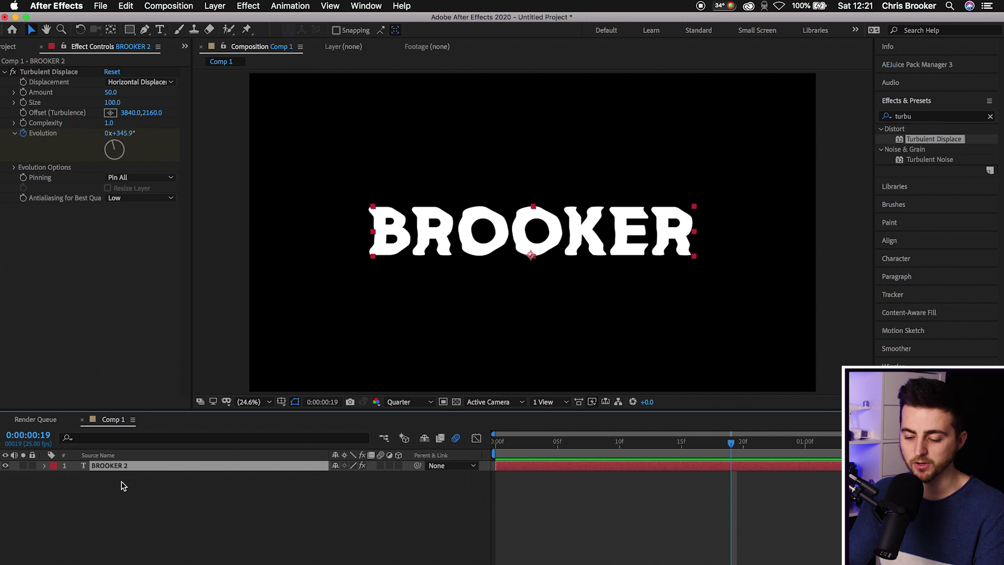
Duplicate BROOKER 2 twice and colour the top BROOKER 4 text red
key("ctrl+d")
key("ctrl+d")
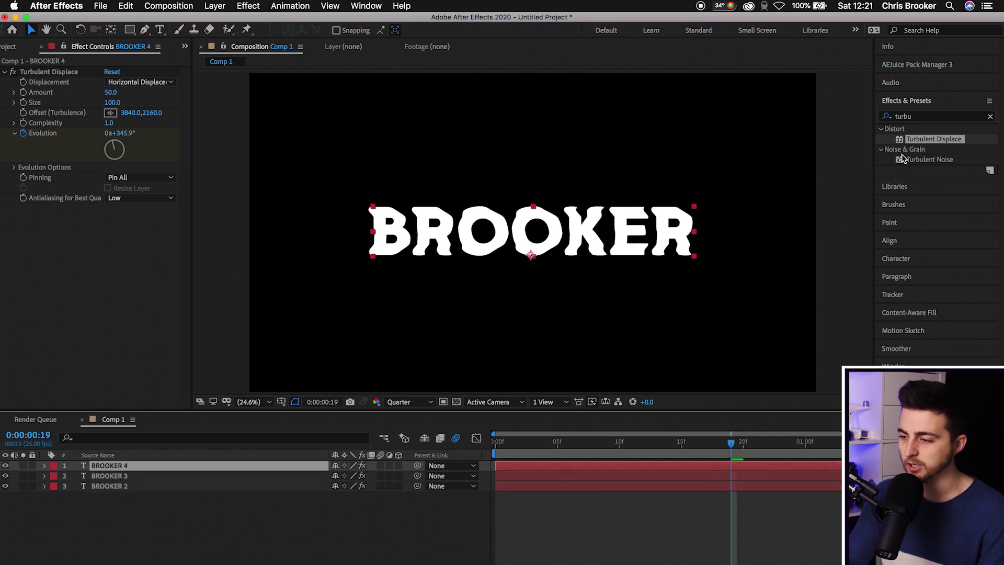
left_click(902, 260)
left_click(978, 218)
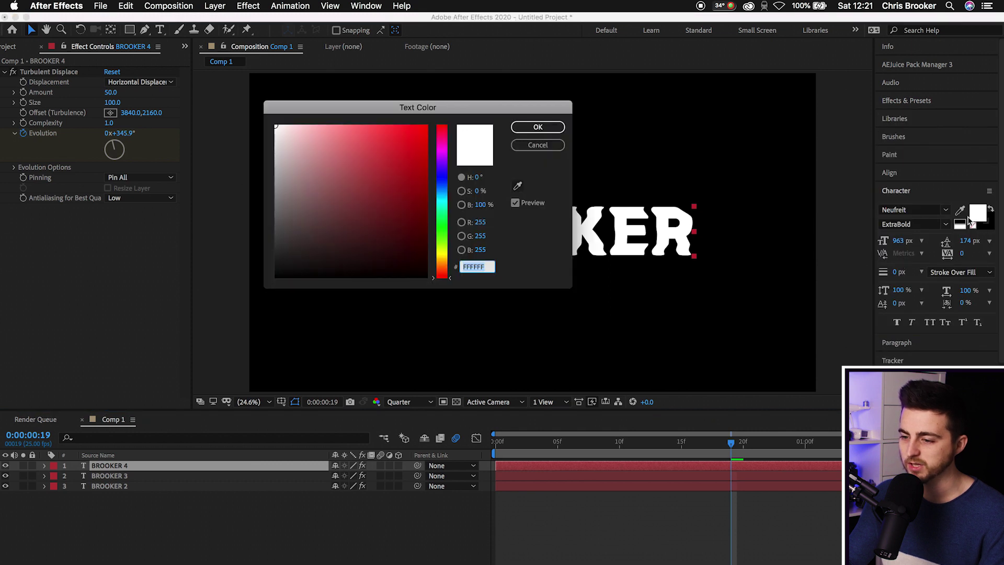
left_click_drag(387, 151, 427, 125)
left_click(538, 127)
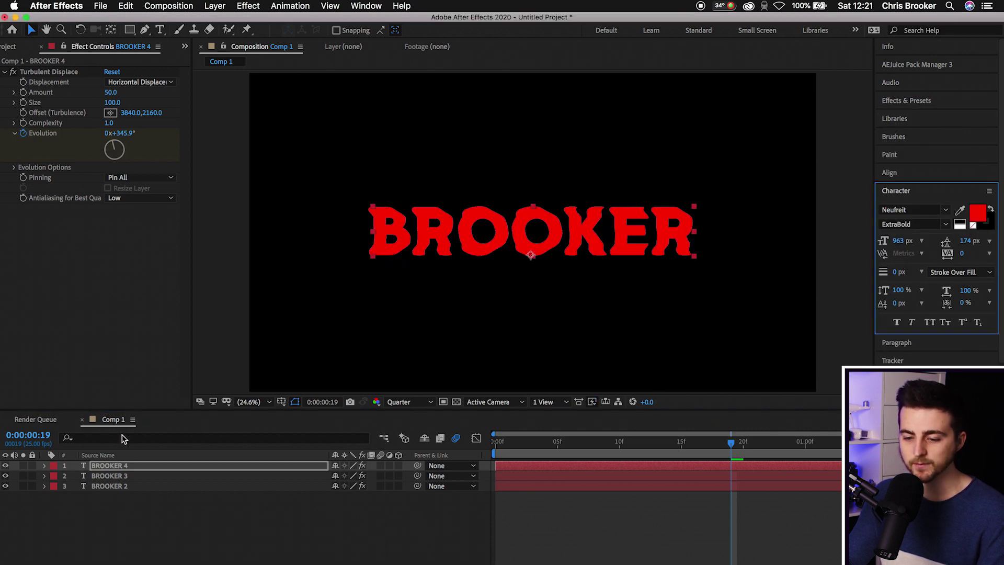
Colour the BROOKER 3 text a fully saturated blue
left_click(122, 477)
left_click(973, 214)
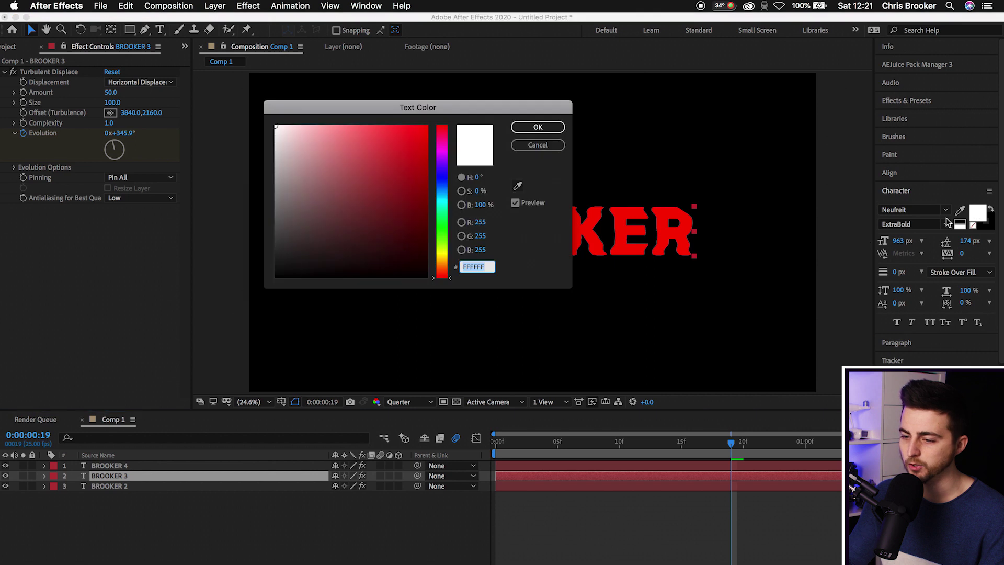
left_click(447, 182)
left_click(423, 126)
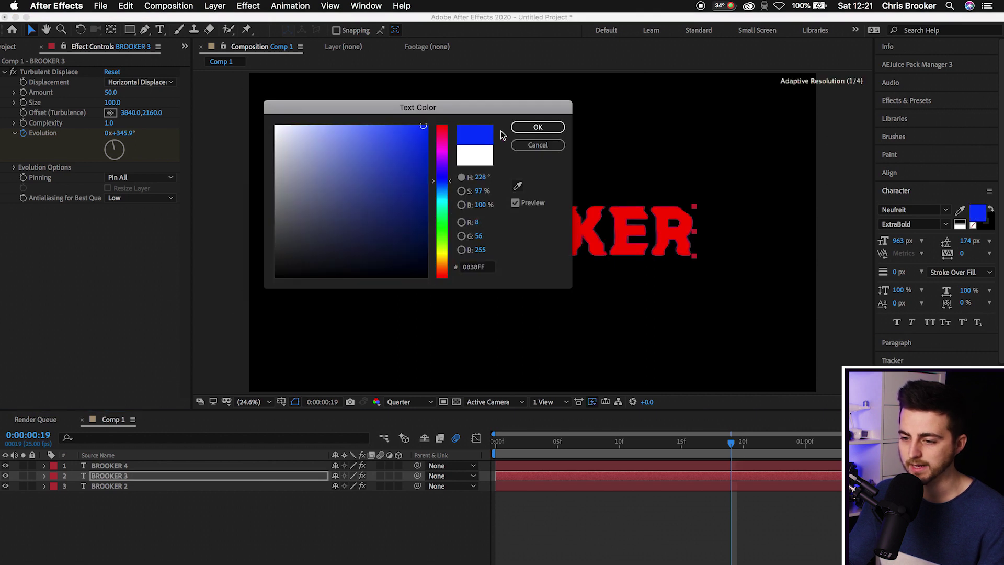
left_click(524, 129)
Pick a saturated green fill colour for the BROOKER 2 text
left_click(159, 486)
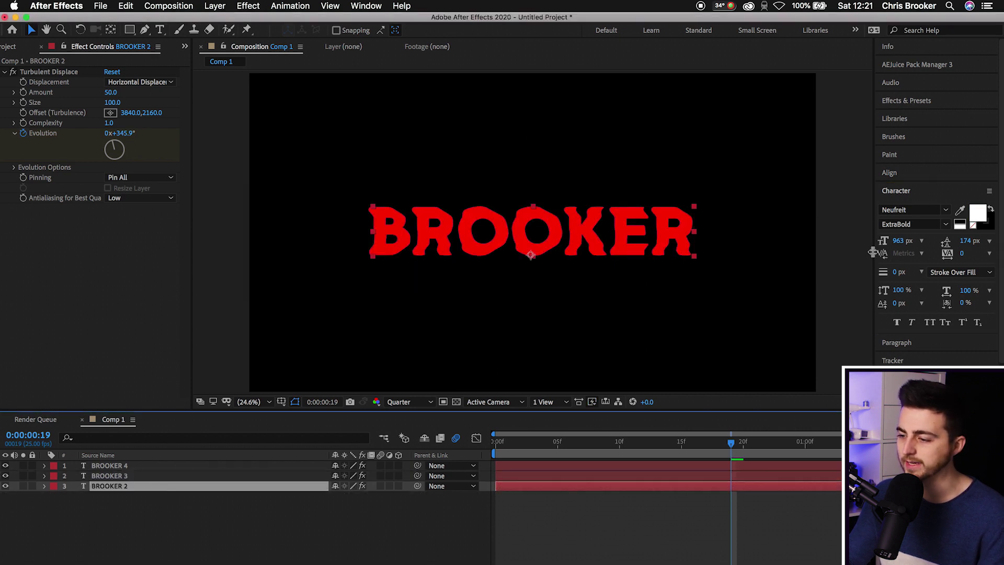
left_click(973, 220)
left_click_drag(441, 213, 443, 233)
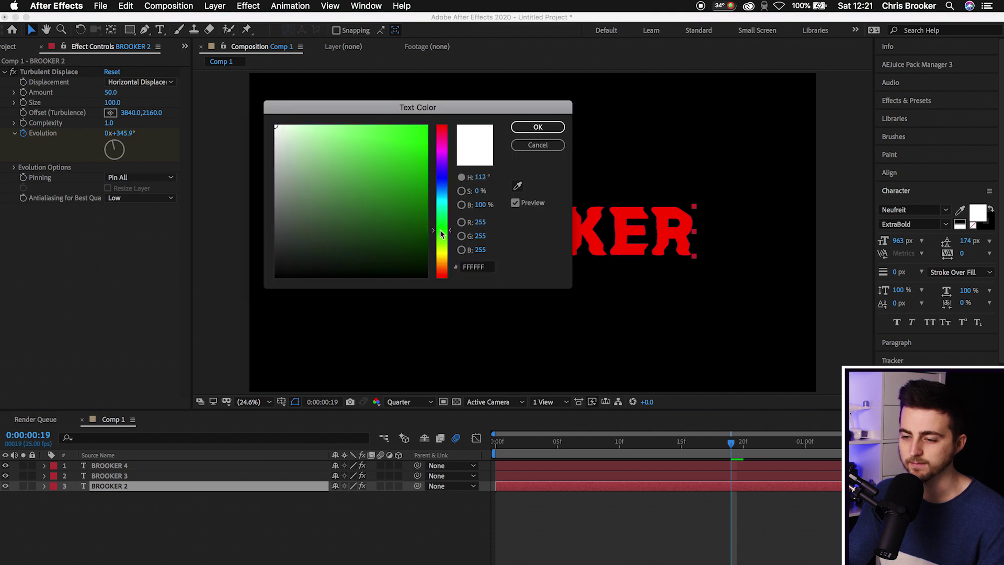
left_click(394, 182)
Confirm green for BROOKER 2 and set BROOKER 4 and 3 to Screen blend mode
left_click(538, 127)
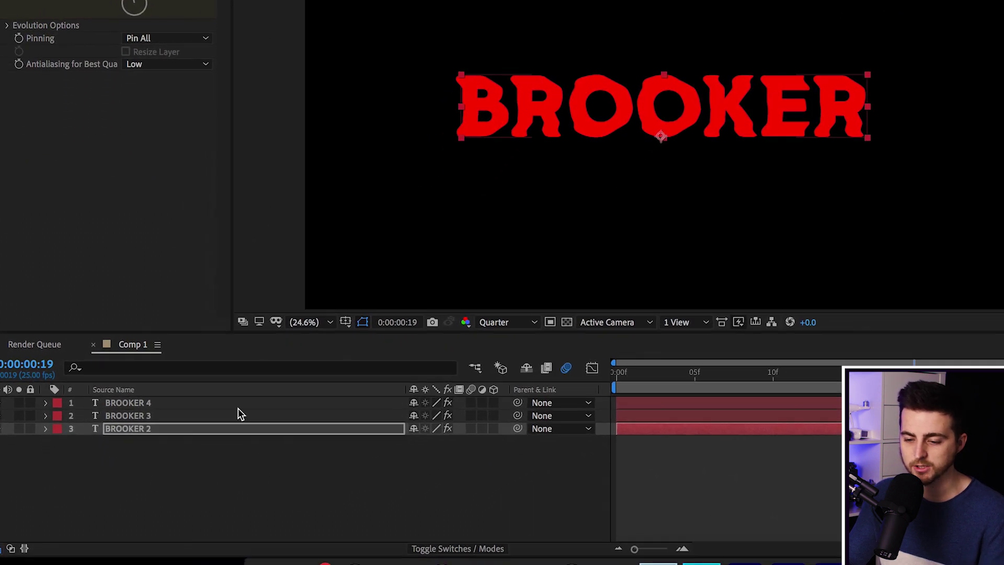
left_click(201, 424)
left_click(199, 438, "shift")
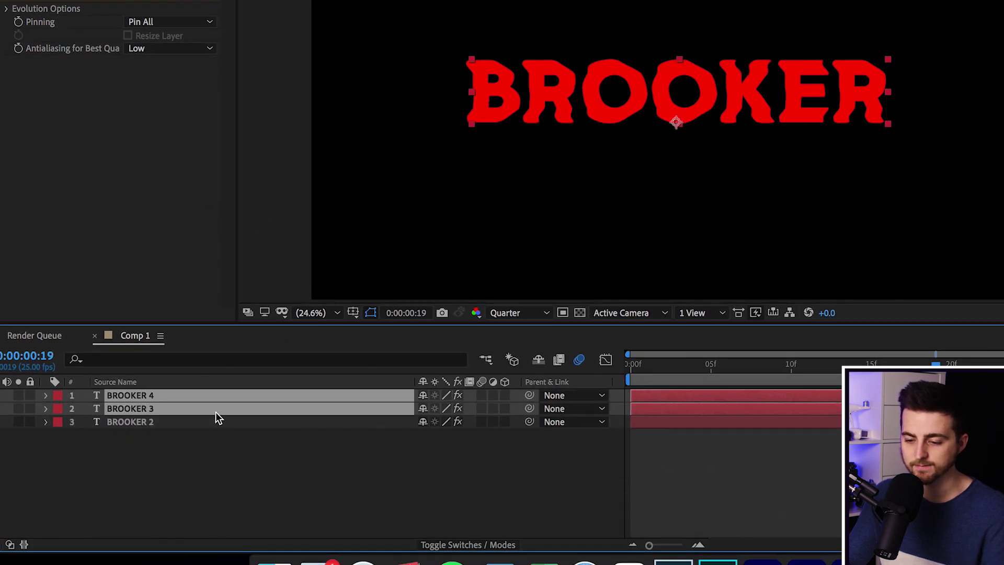
left_click(476, 545)
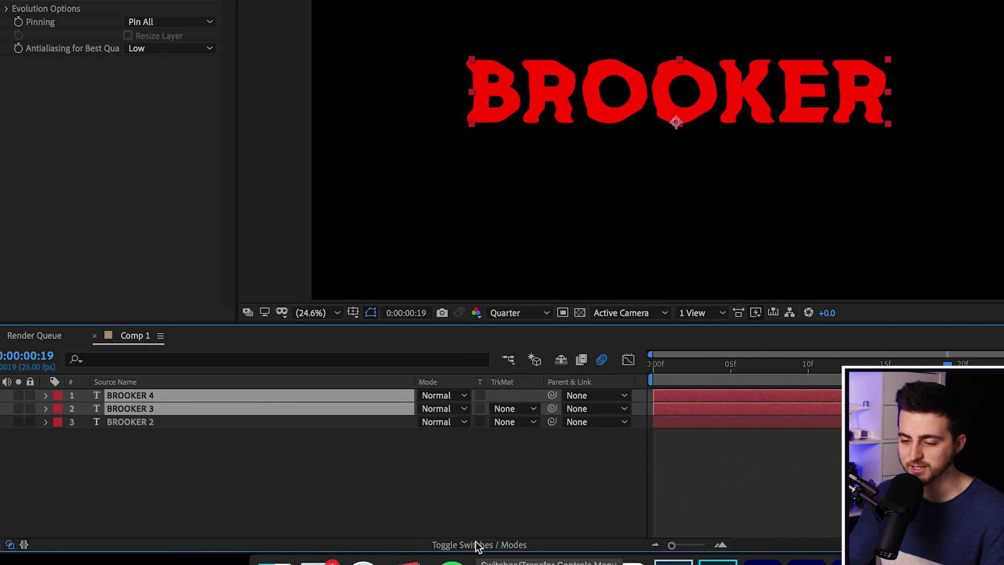
left_click(438, 397)
left_click(480, 111)
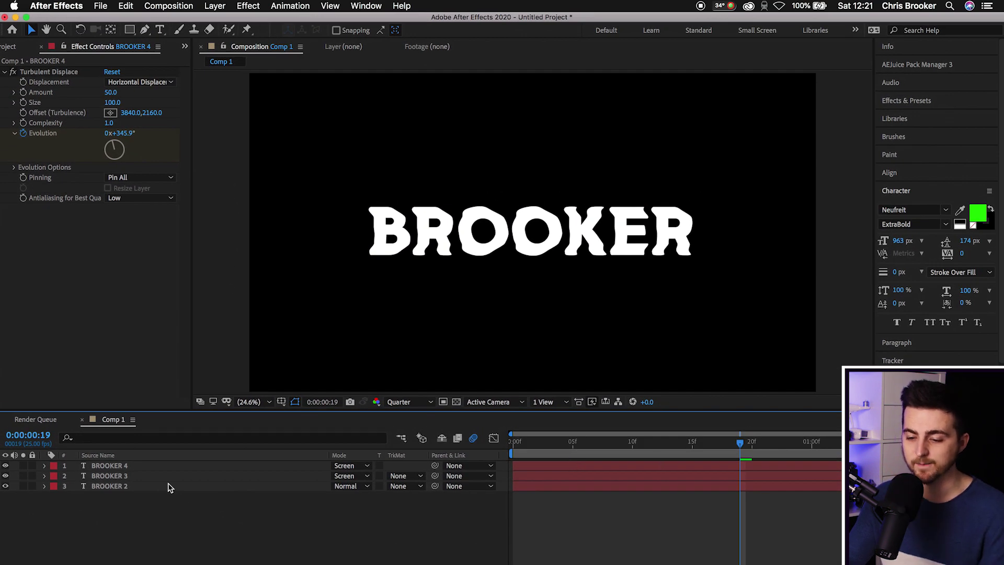
Nudge the blue BROOKER 3 text slightly sideways to create a colour fringe
scroll(477, 259, "up", 2)
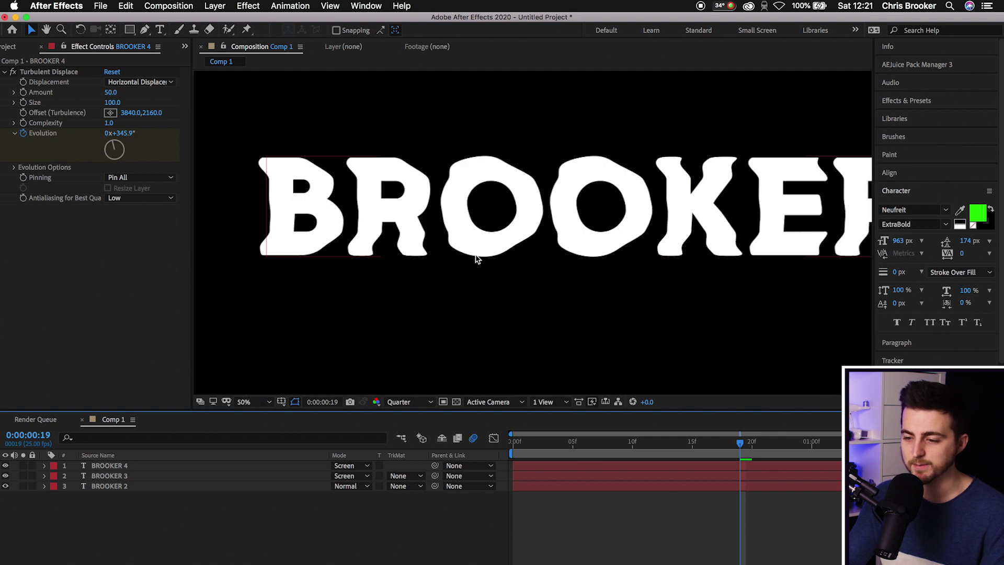
left_click(511, 225)
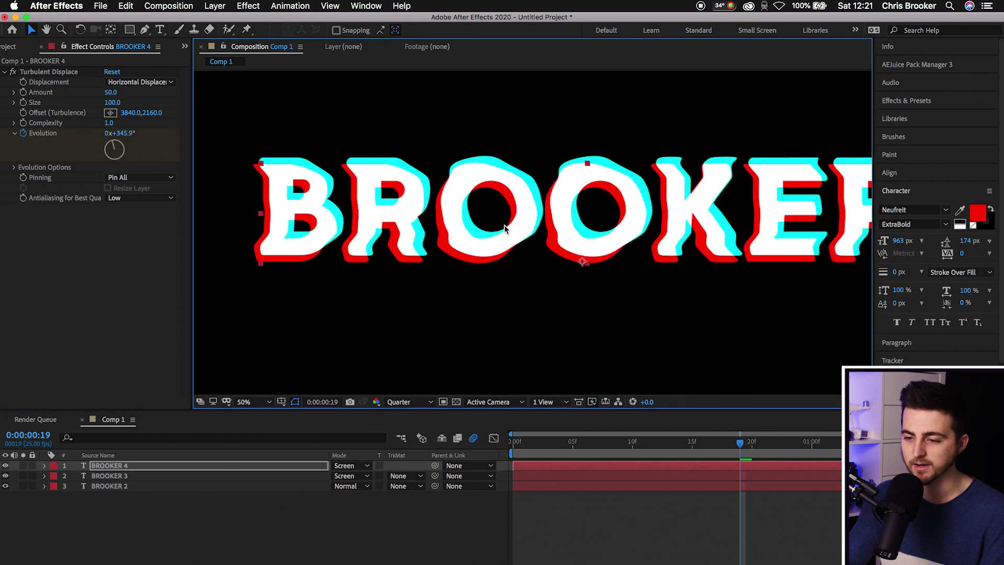
left_click(198, 477)
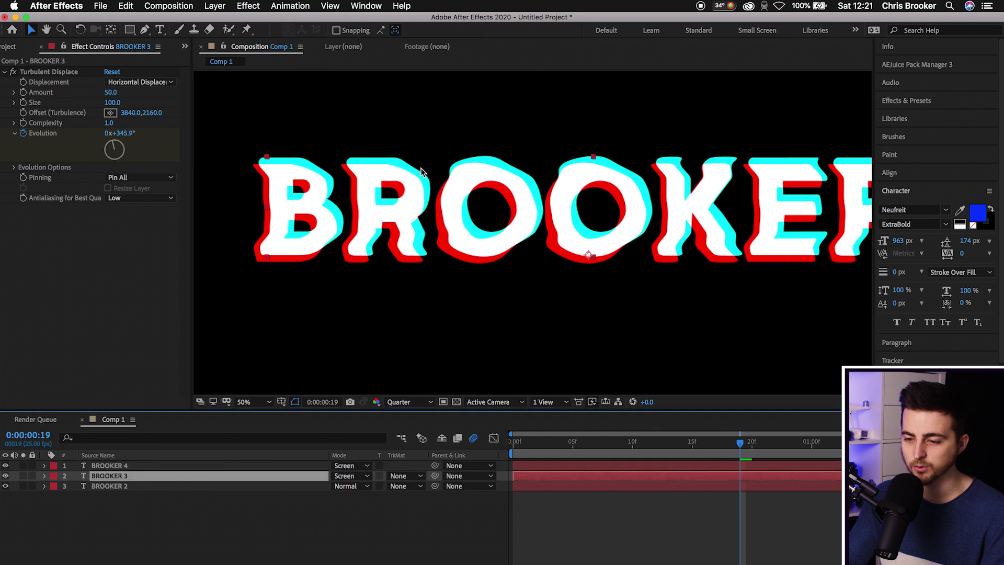
left_click_drag(414, 182, 406, 189)
Set BROOKER 4's Turbulent Displace Amount to 32 and Size to 48
left_click(263, 474)
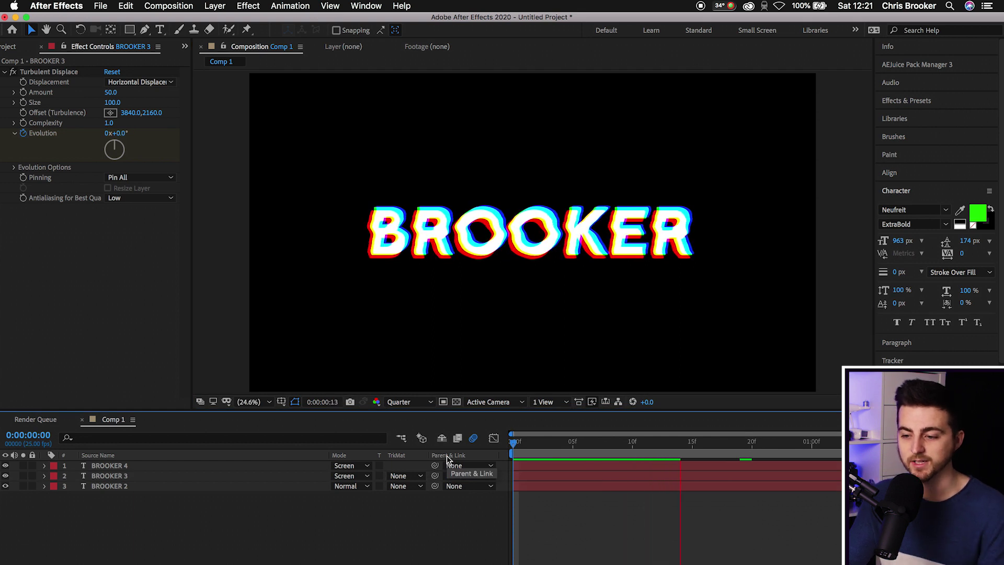
key("space")
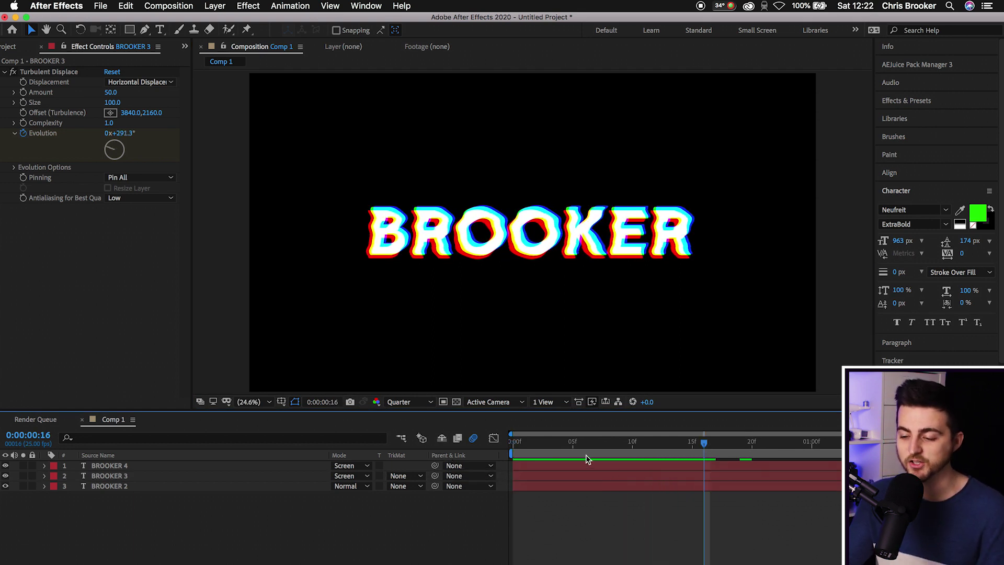
key("Home")
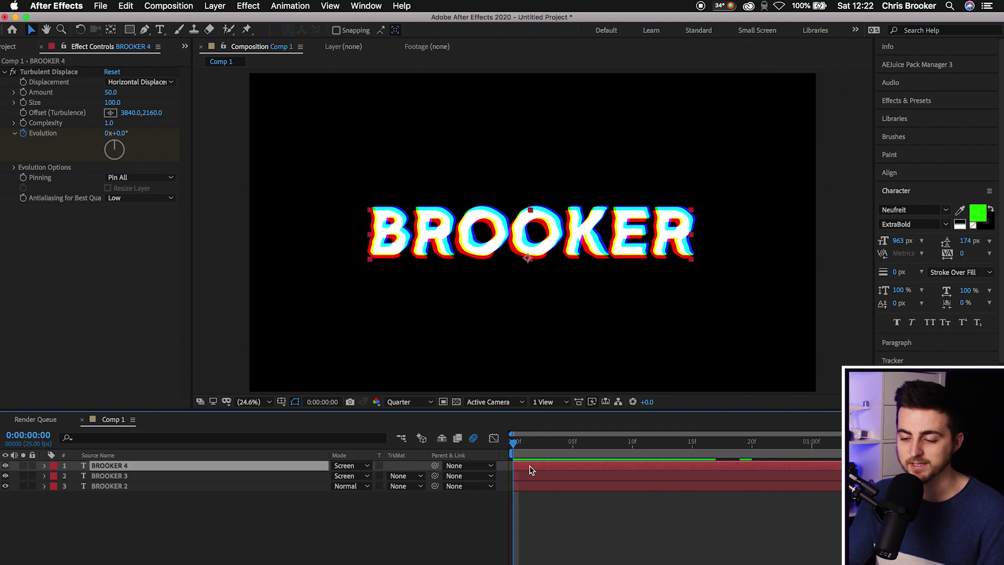
left_click(120, 86)
left_click(67, 107)
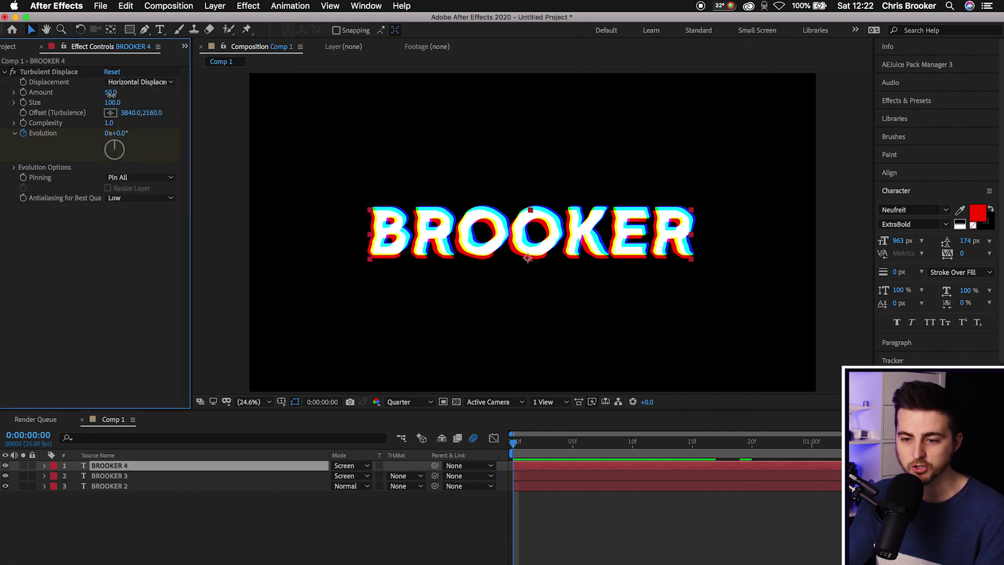
left_click_drag(110, 93, 101, 96)
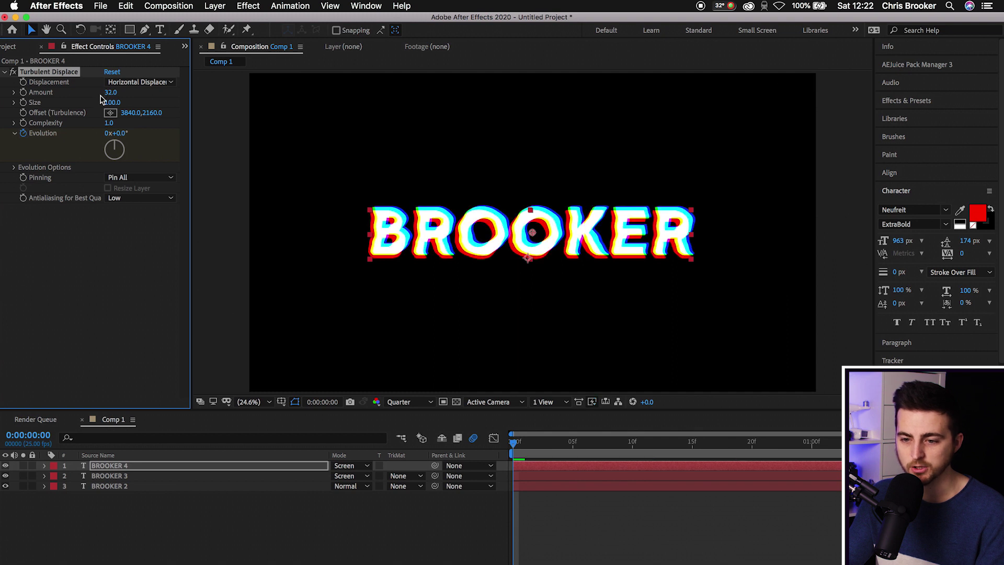
left_click(101, 97)
type("48")
key("Return")
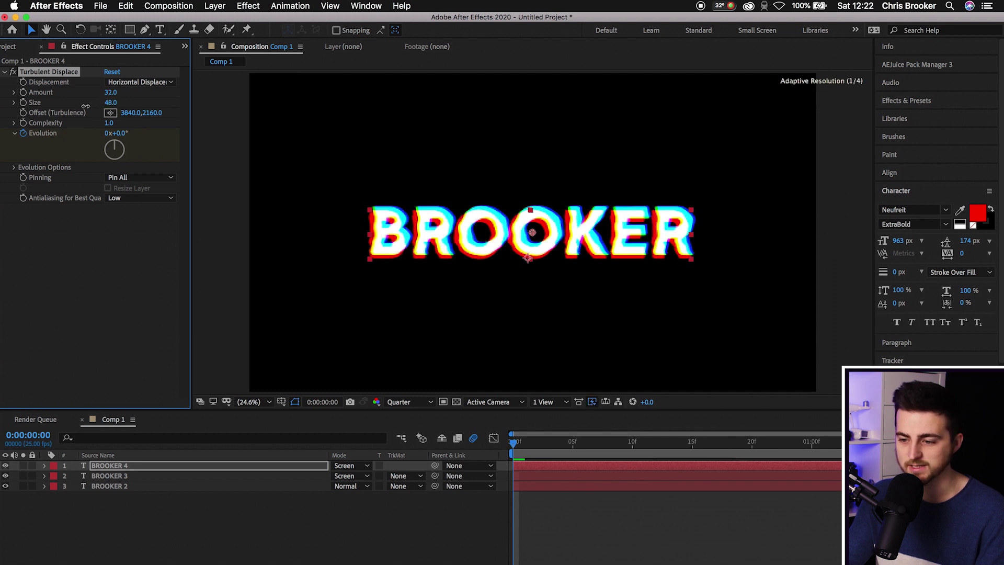
Set BROOKER 3's Turbulent Displace Complexity to 1.6 and Amount to 86
key("super+Down")
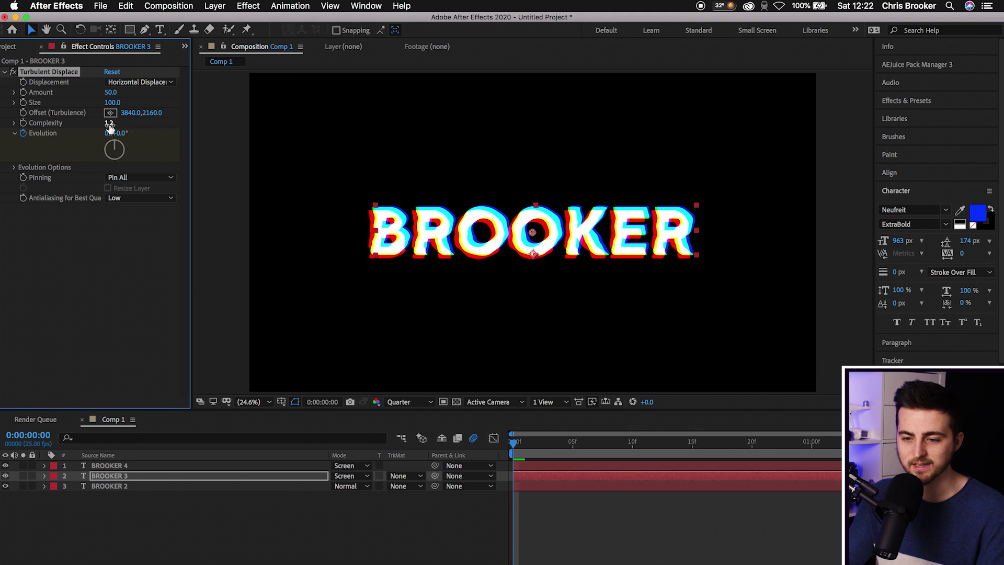
left_click_drag(109, 124, 134, 126)
left_click_drag(111, 92, 135, 94)
left_click(545, 500)
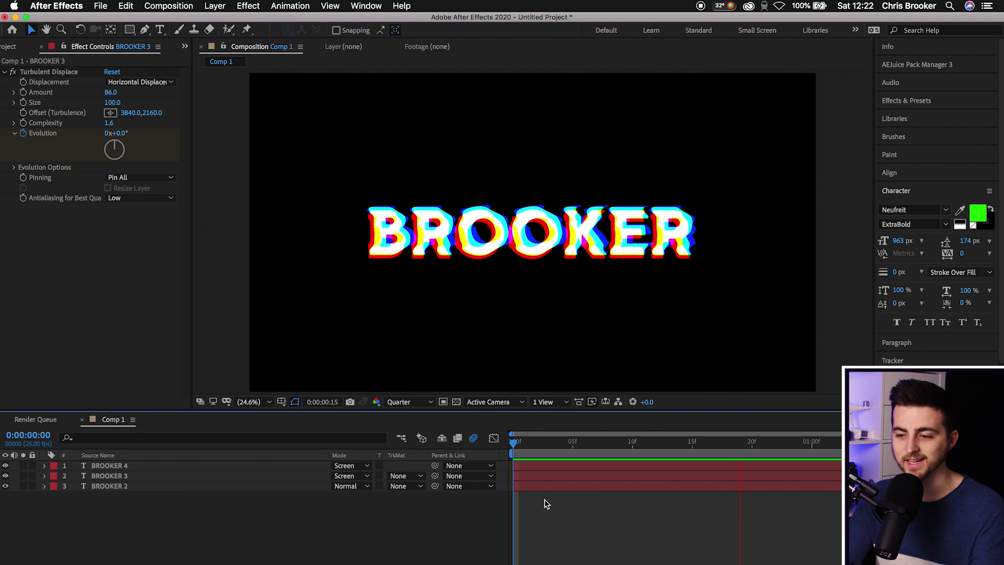
Create a new black solid layer with colour 000000
key("space")
left_click(223, 5)
mouse_move(236, 27)
left_click(385, 36)
left_click(350, 283)
type("000000")
left_click(537, 127)
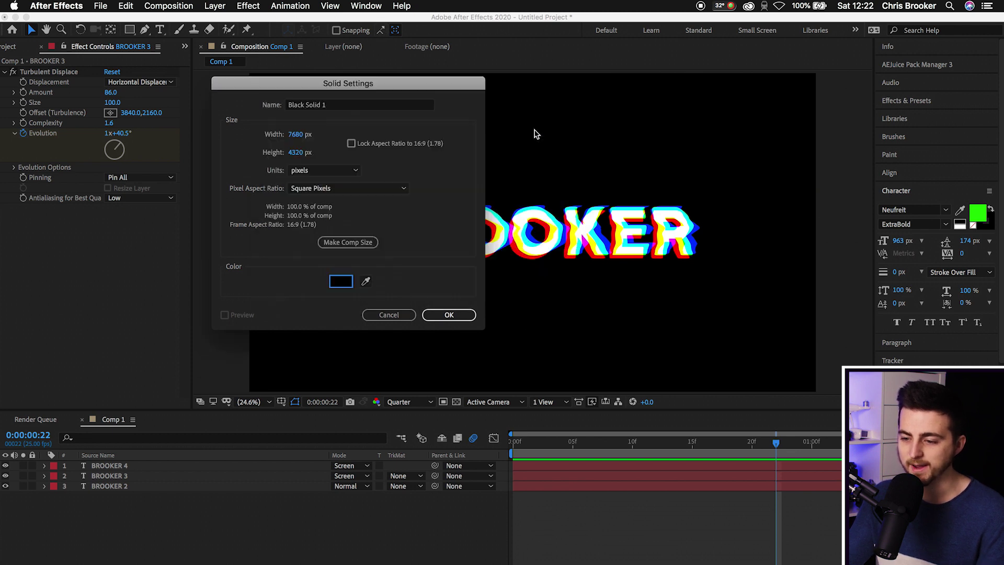
left_click(444, 313)
Move the solid below the text layers and pre-compose all four into Pre-comp 1
left_click_drag(182, 477, 180, 507)
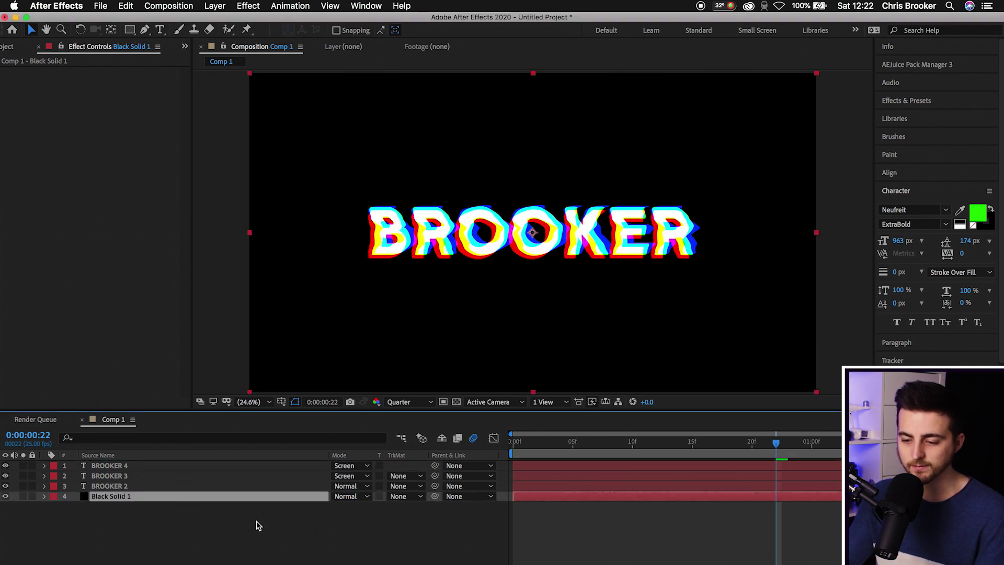
left_click_drag(257, 523, 149, 469)
right_click(149, 469)
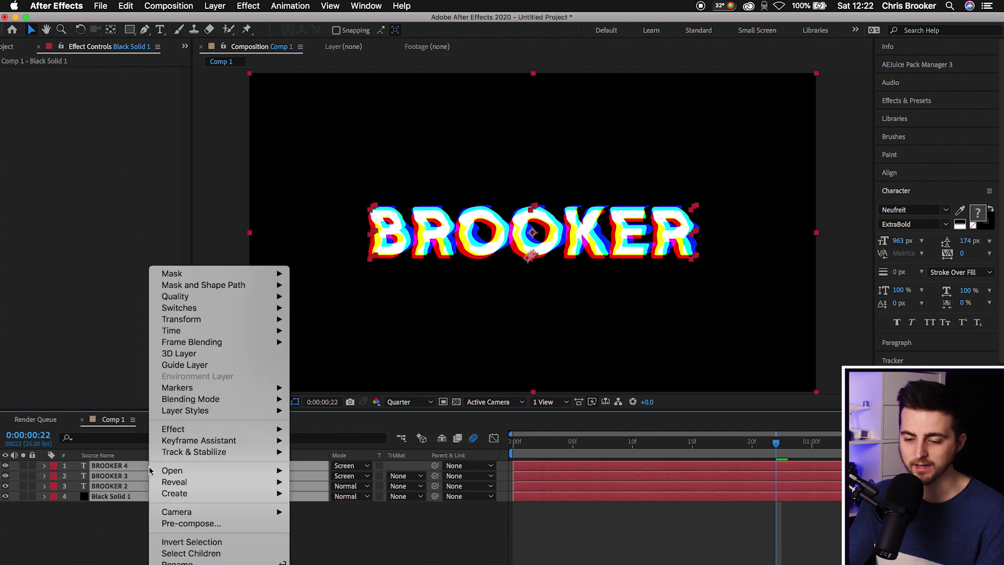
left_click(203, 525)
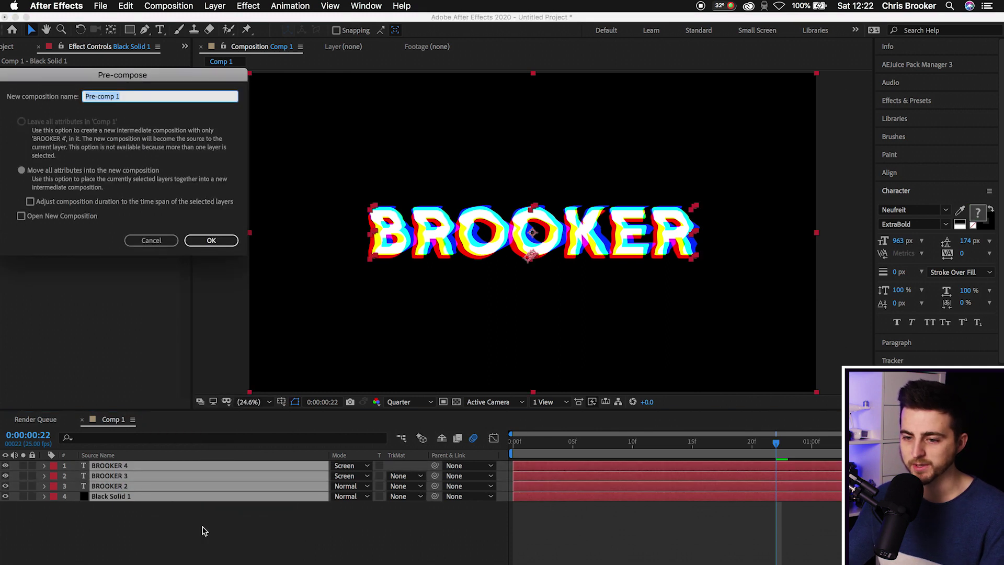
key("Return")
Clear the previous 'turb' search in Effects & Presets
left_click(948, 104)
left_click(909, 117)
type("turb")
key("BackSpace")
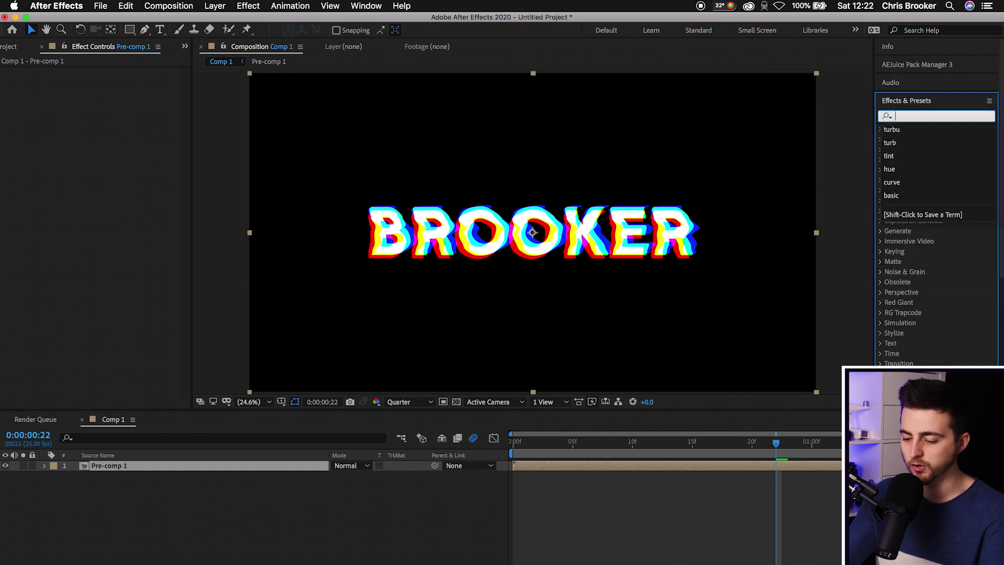
Apply the Noise effect to Pre-comp 1 and raise its Amount to 50%
type("noise")
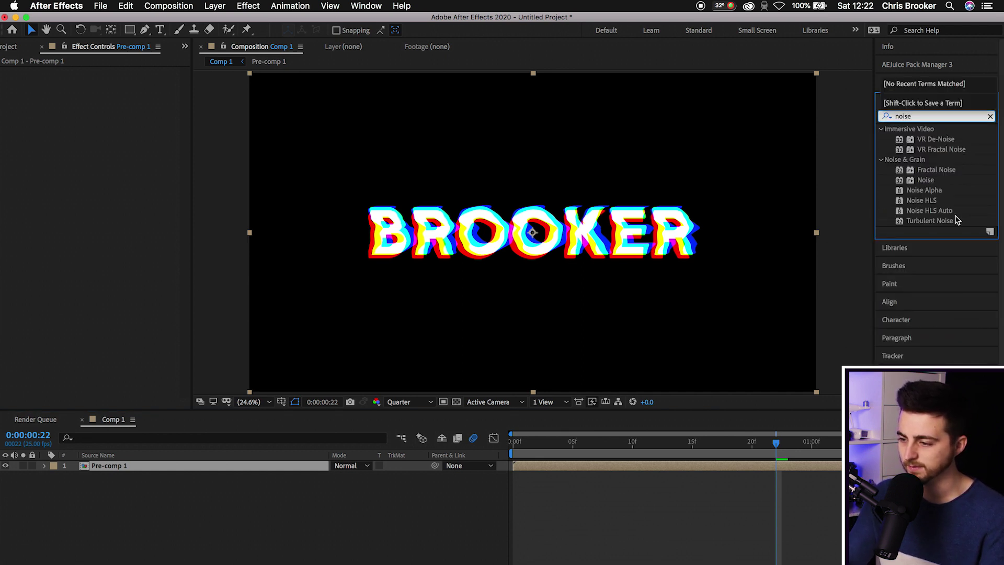
left_click(932, 180)
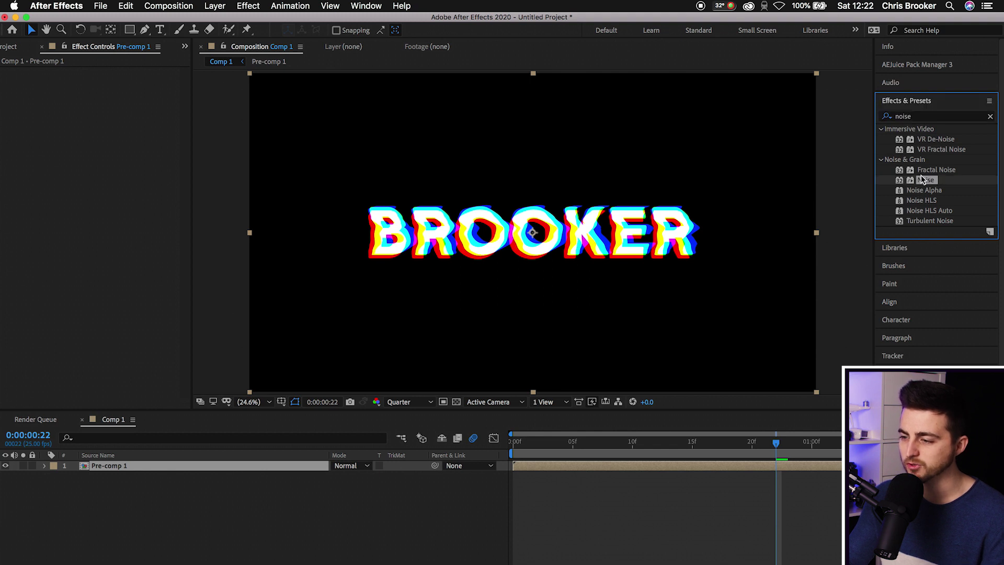
left_click_drag(914, 185, 502, 107)
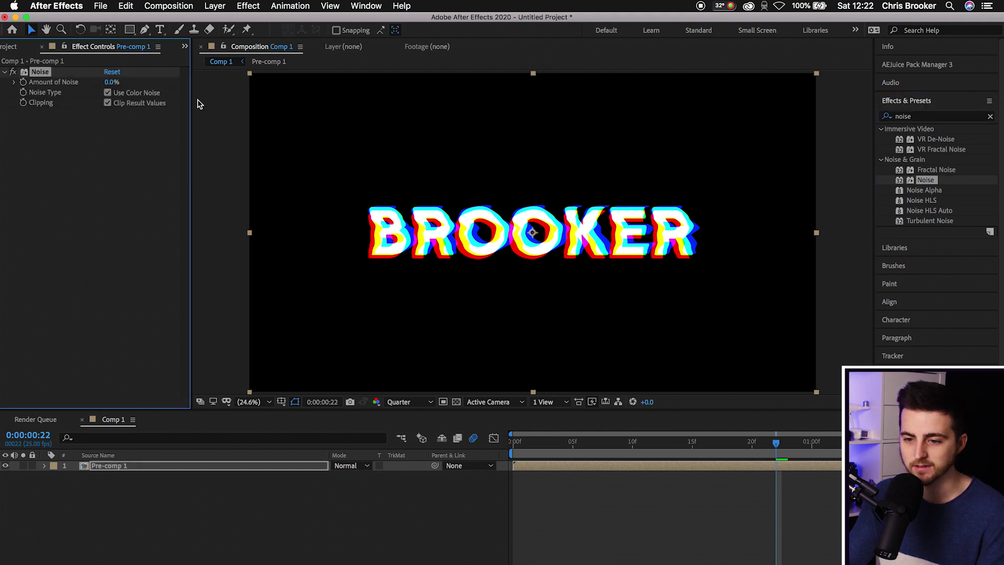
left_click_drag(111, 87, 142, 87)
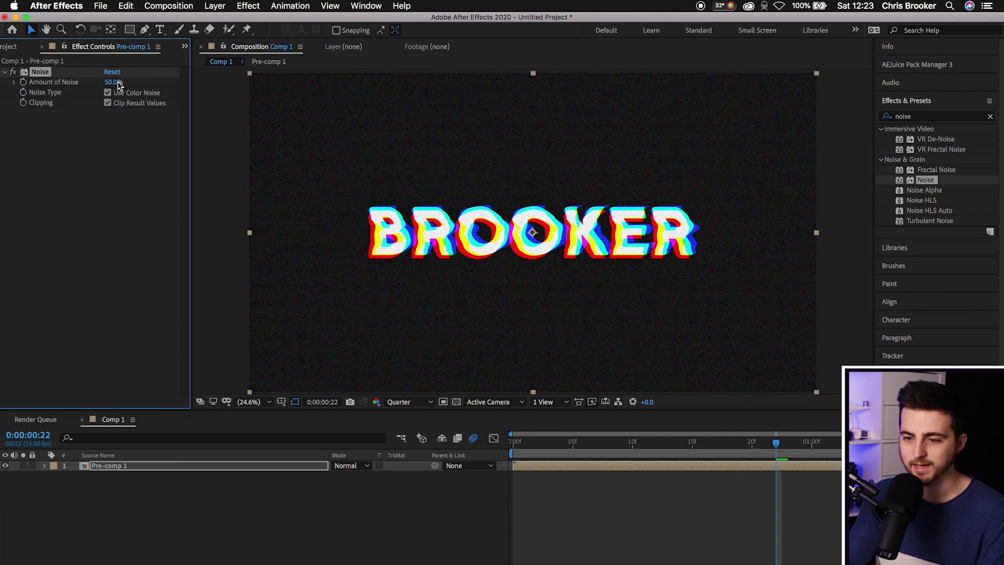
Show a proportional grid and draw a rectangular mask over the central 4:3 area
left_click(281, 402)
left_click(293, 424)
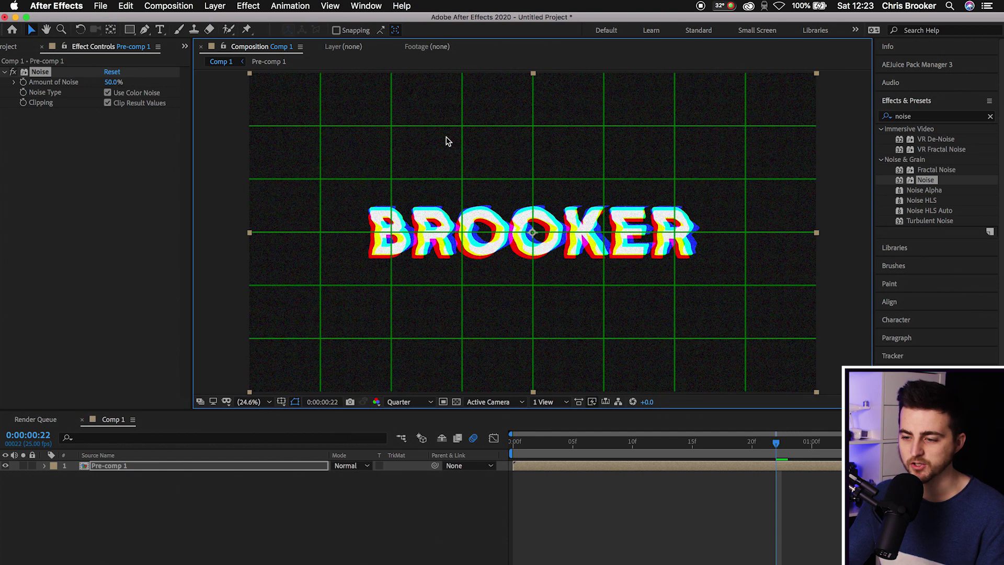
scroll(447, 141, "down", 2)
left_click(130, 30)
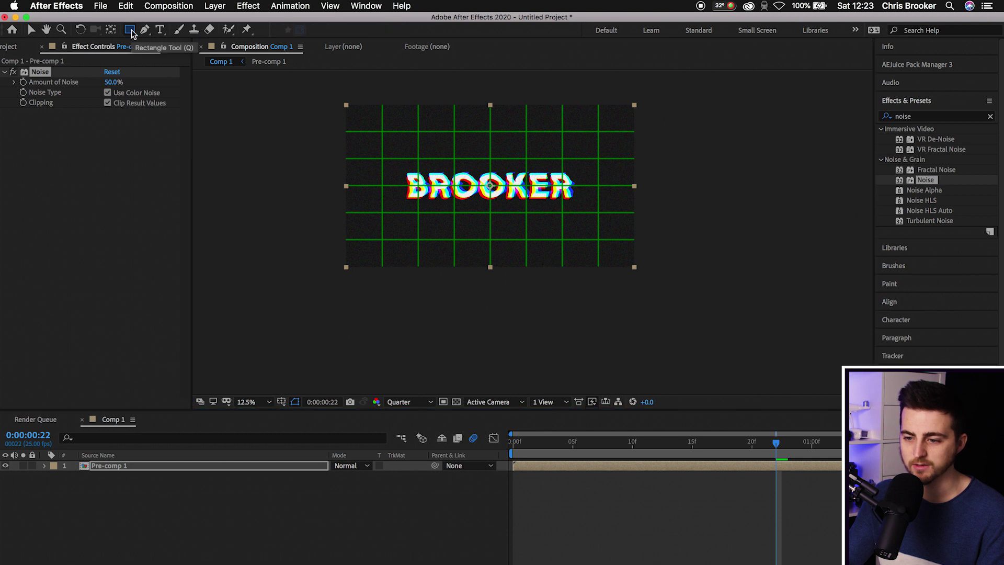
left_click_drag(383, 99, 598, 266)
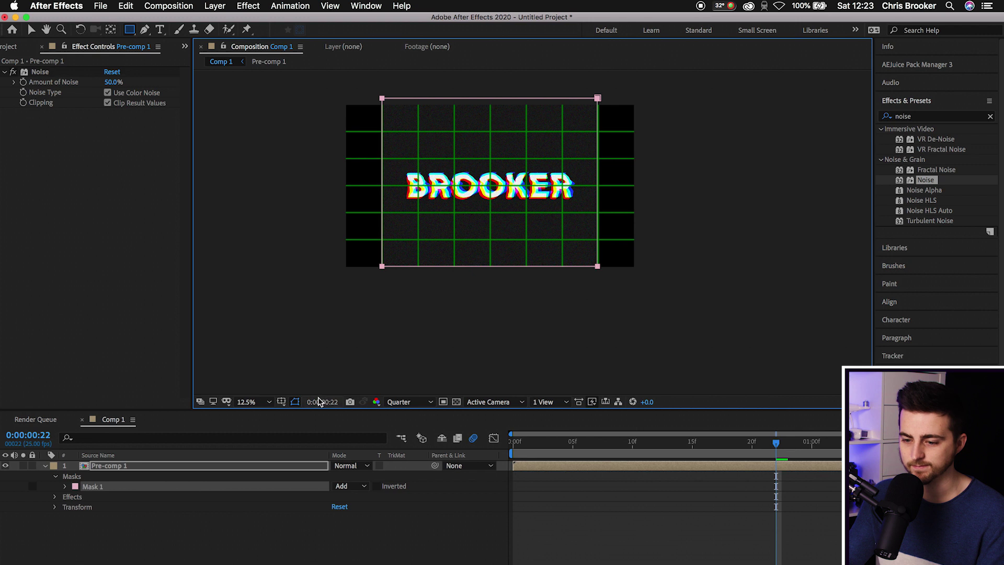
Fit the composition in the viewer, deselect Pre-comp 1 and play the preview
left_click(267, 403)
left_click(281, 203)
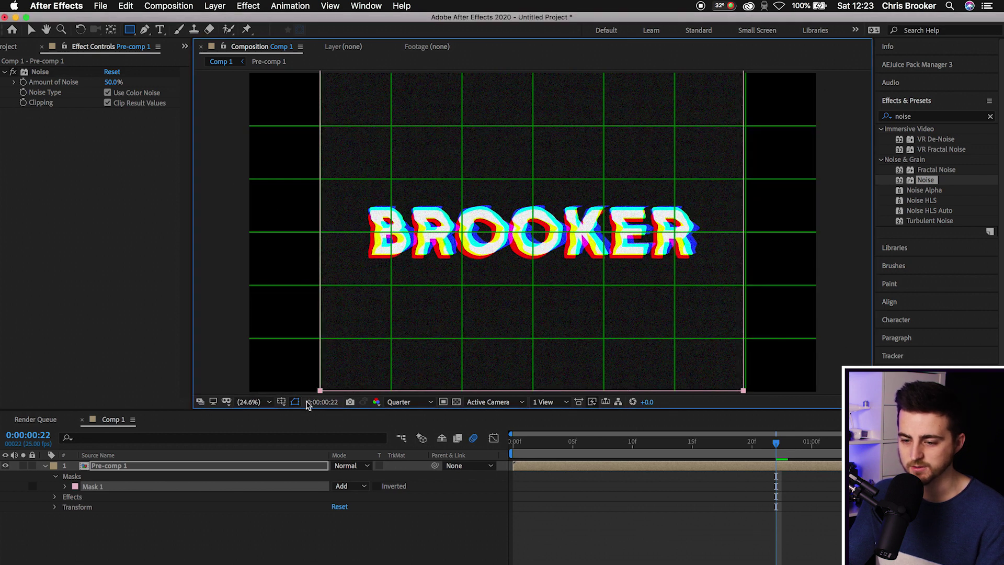
left_click(31, 29)
left_click(541, 501)
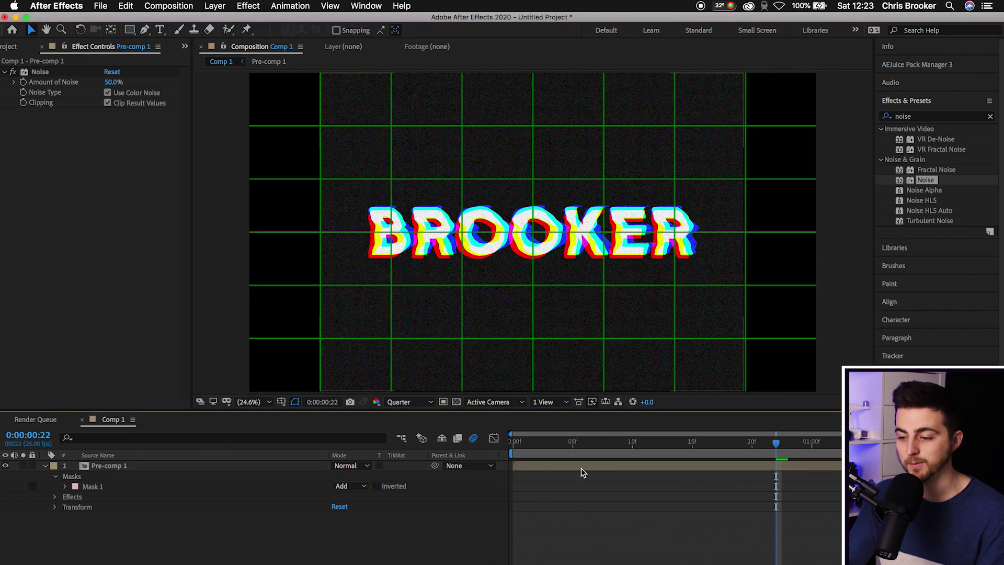
key("space")
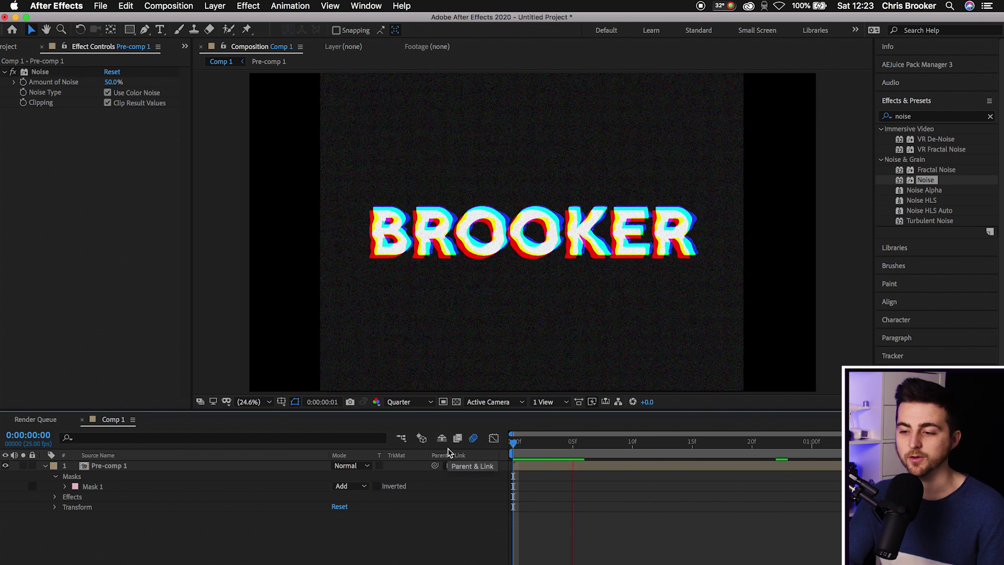